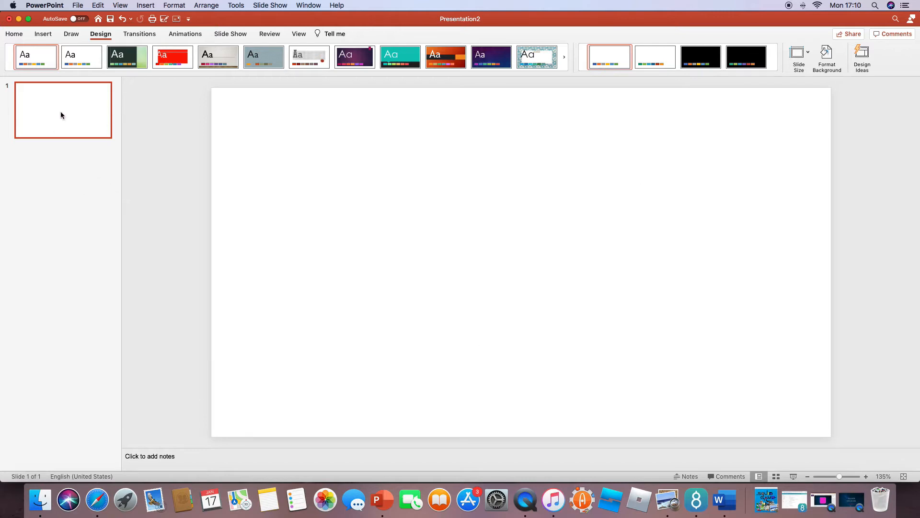
# Apply the light blue wave picture from Design Ideas to the blank slide and close the suggestions pane.
pyautogui.click(14, 34)
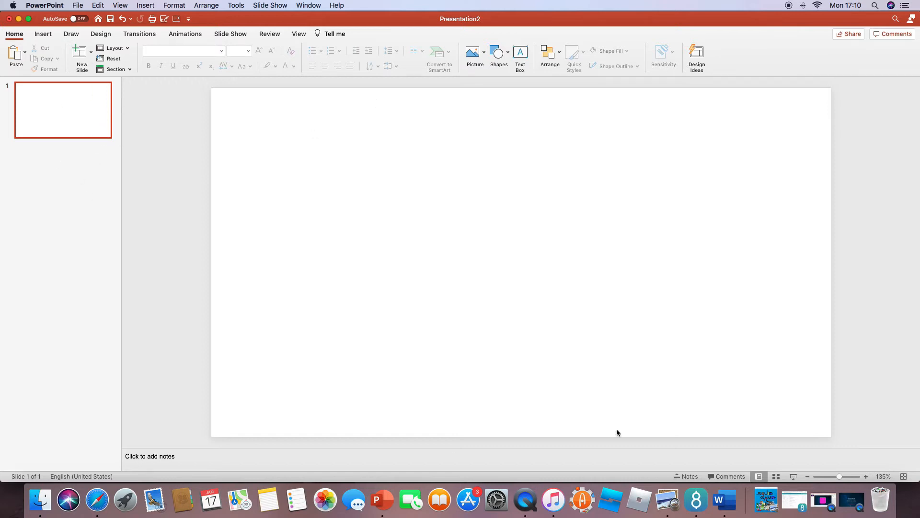
pyautogui.moveTo(196, 114); pyautogui.dragTo(304, 165)
pyautogui.click(101, 33)
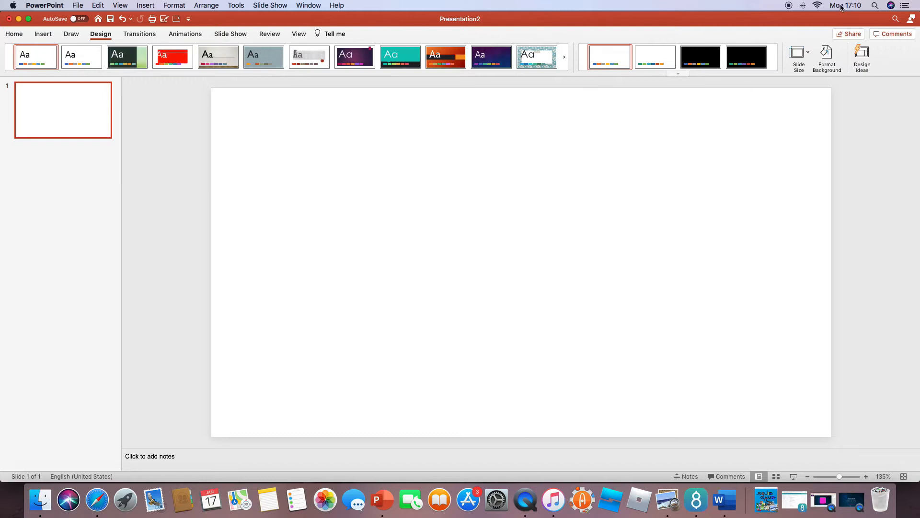
pyautogui.click(868, 53)
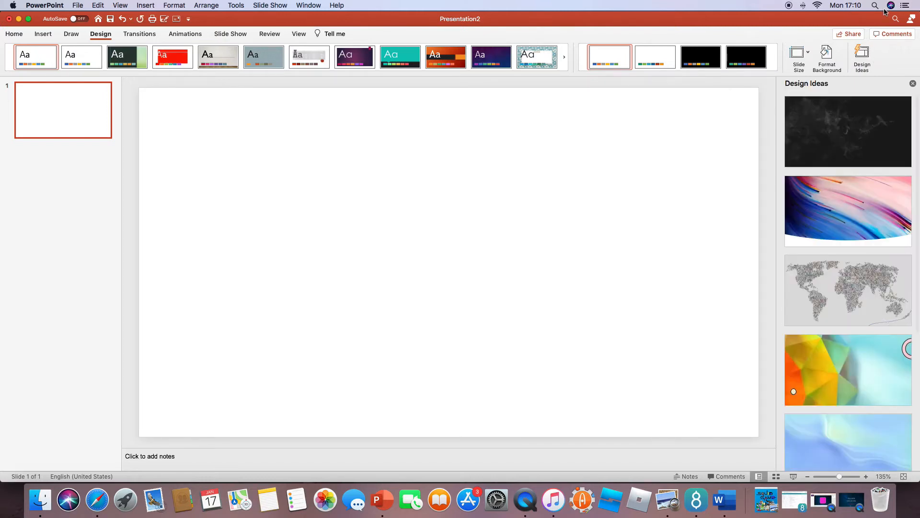
pyautogui.scroll(-5, 884, 268)
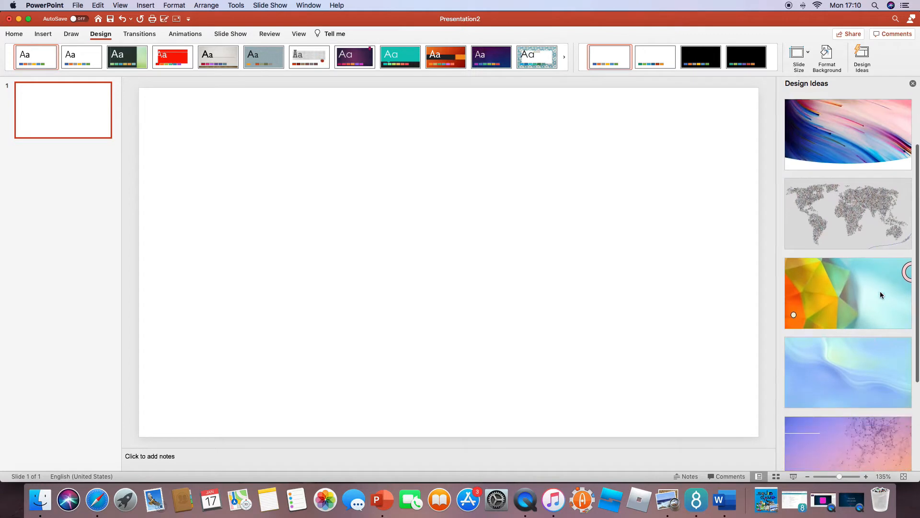
pyautogui.click(888, 251)
pyautogui.click(556, 249)
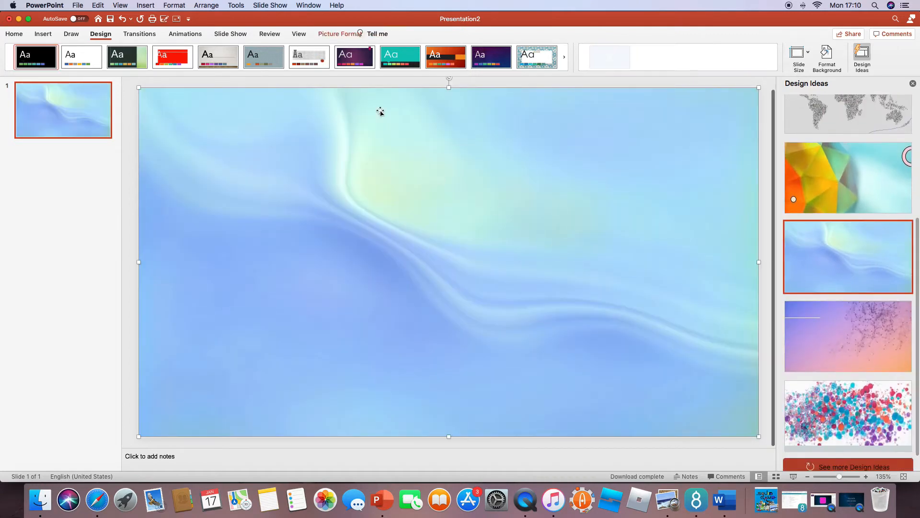
pyautogui.scroll(-1, 870, 315)
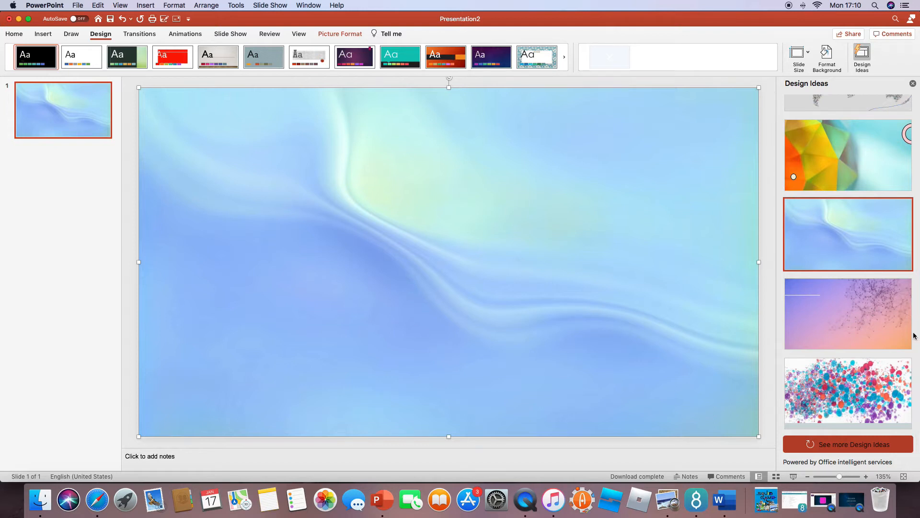
pyautogui.scroll(1, 656, 256)
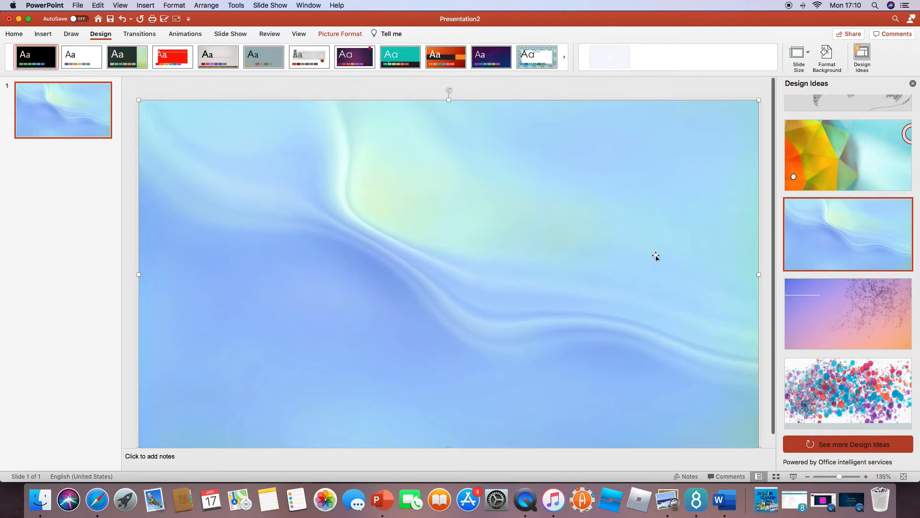
pyautogui.click(913, 83)
pyautogui.click(843, 155)
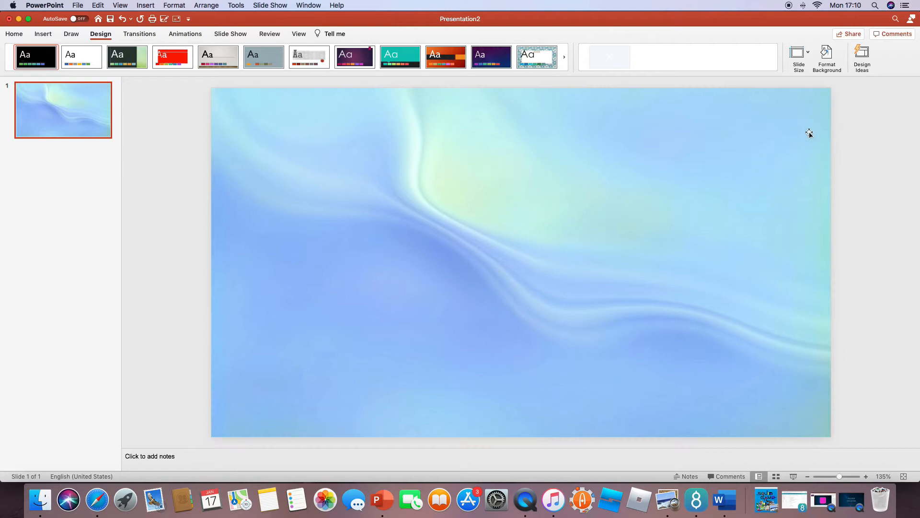
# Cut the wave picture from the slide and set it from the clipboard as the background's picture fill.
pyautogui.click(245, 111)
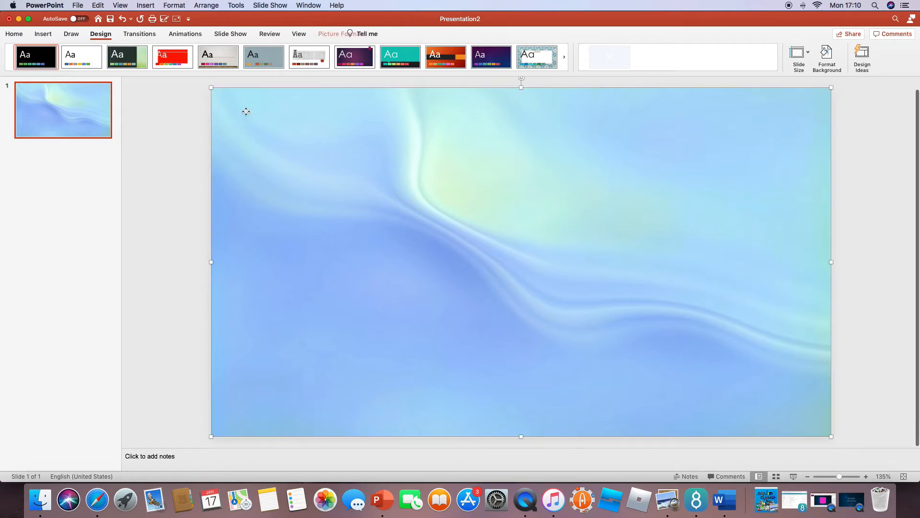
pyautogui.rightClick(511, 237)
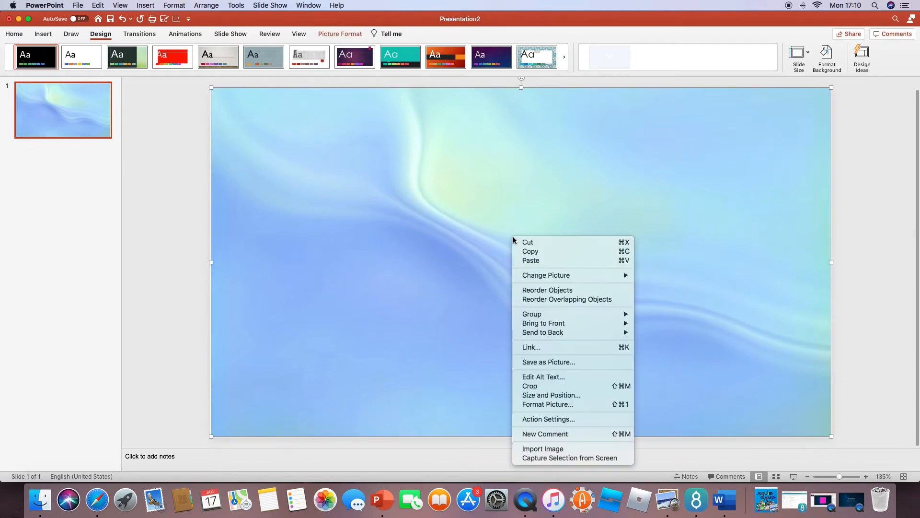
pyautogui.click(598, 246)
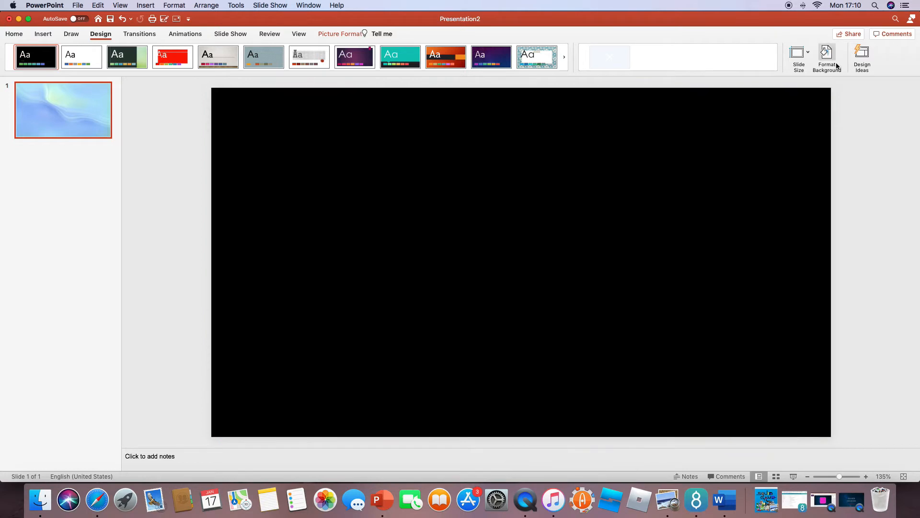
pyautogui.click(828, 57)
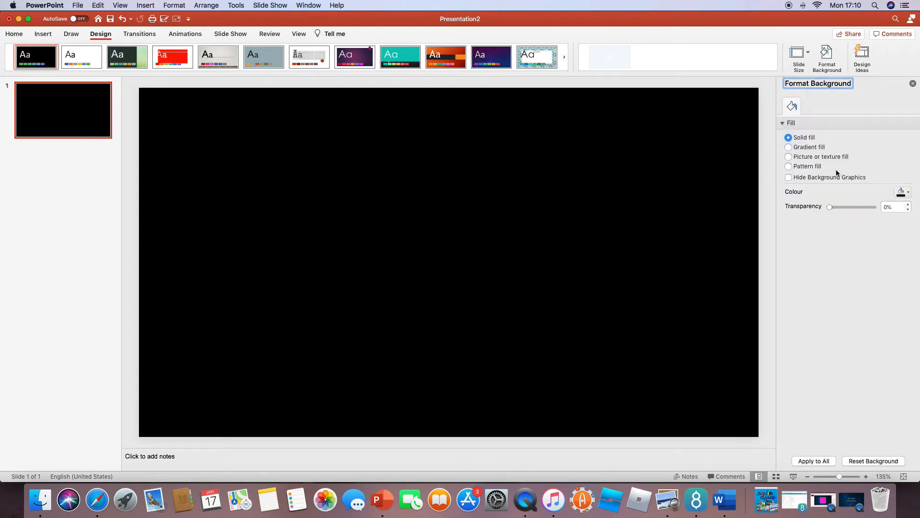
pyautogui.click(833, 158)
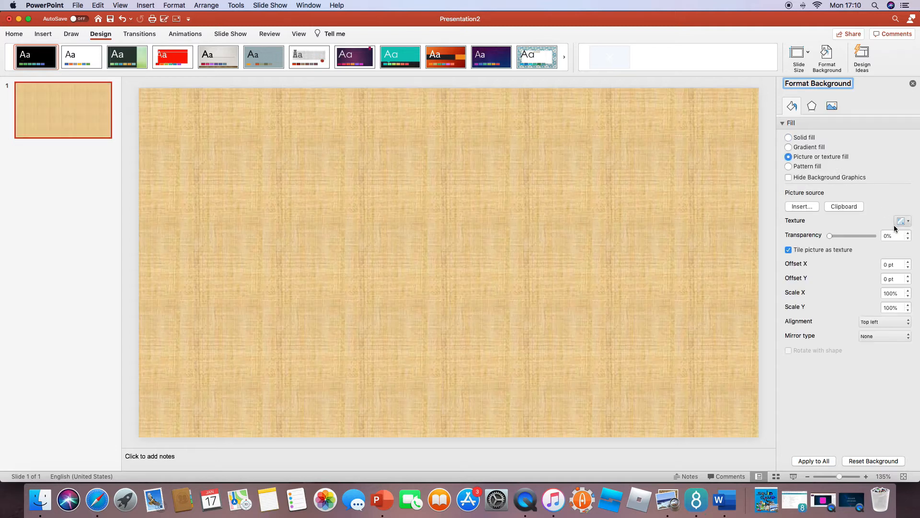
pyautogui.click(857, 208)
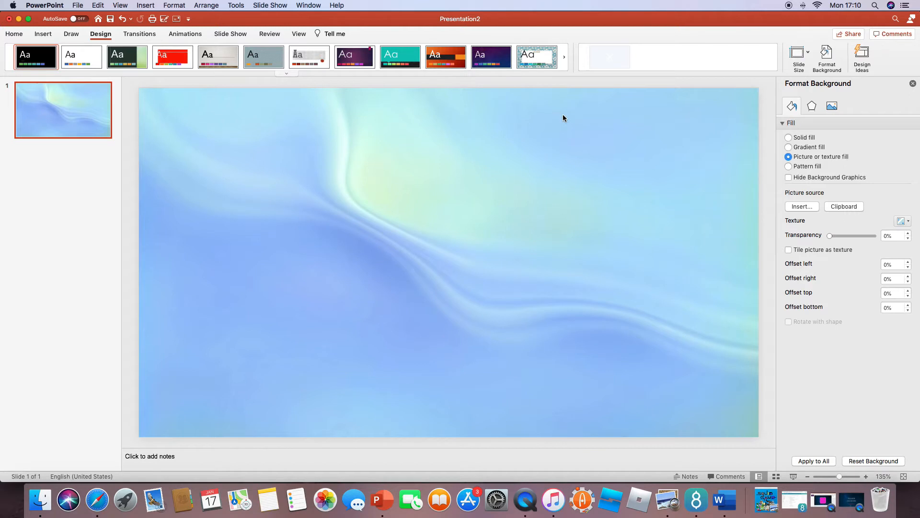
pyautogui.click(563, 115)
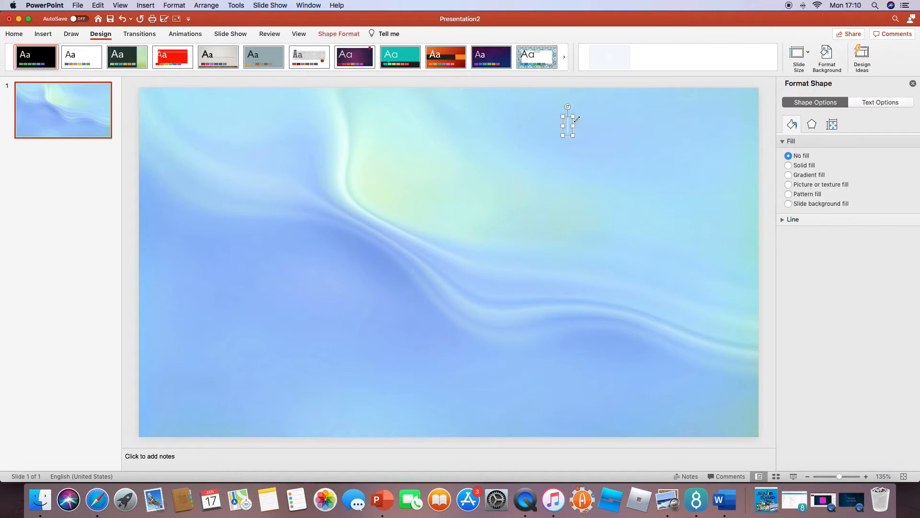
pyautogui.click(741, 91)
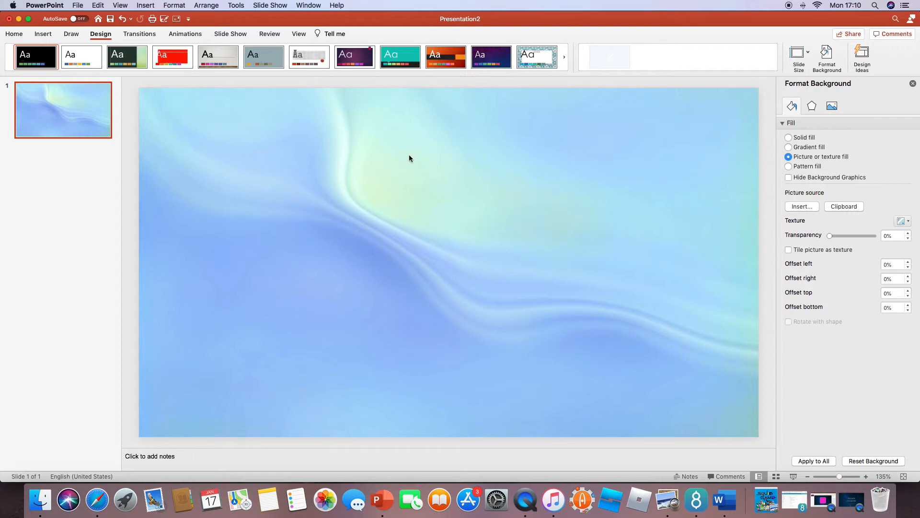
pyautogui.click(713, 201)
# Draw a circle about 7.11 cm across in the centre of the slide.
pyautogui.click(14, 33)
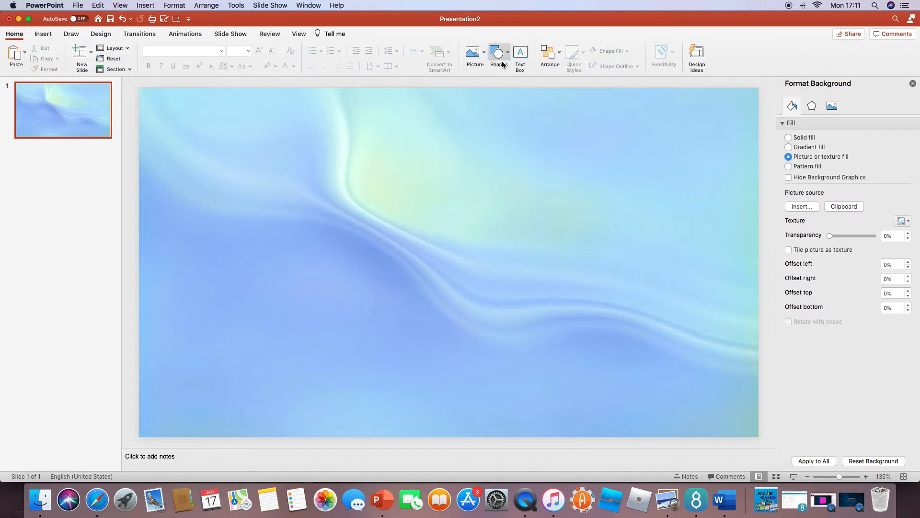
pyautogui.click(503, 64)
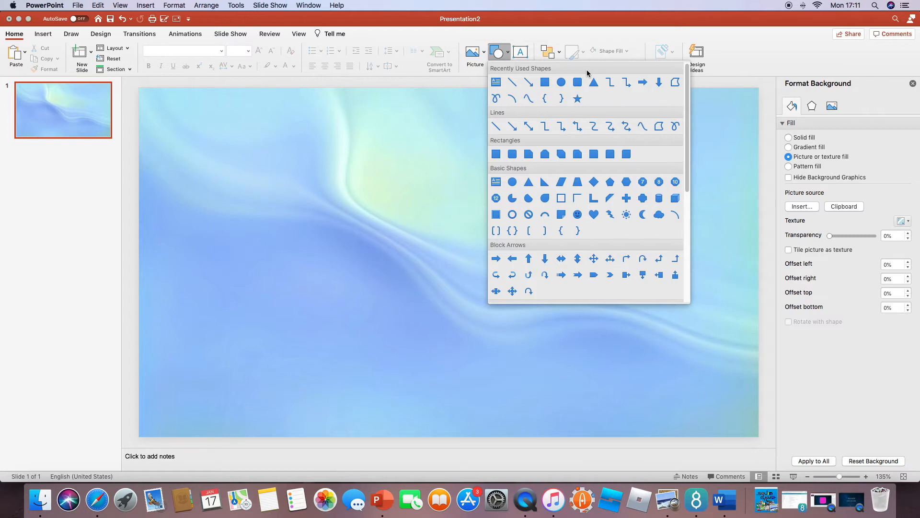
pyautogui.click(561, 83)
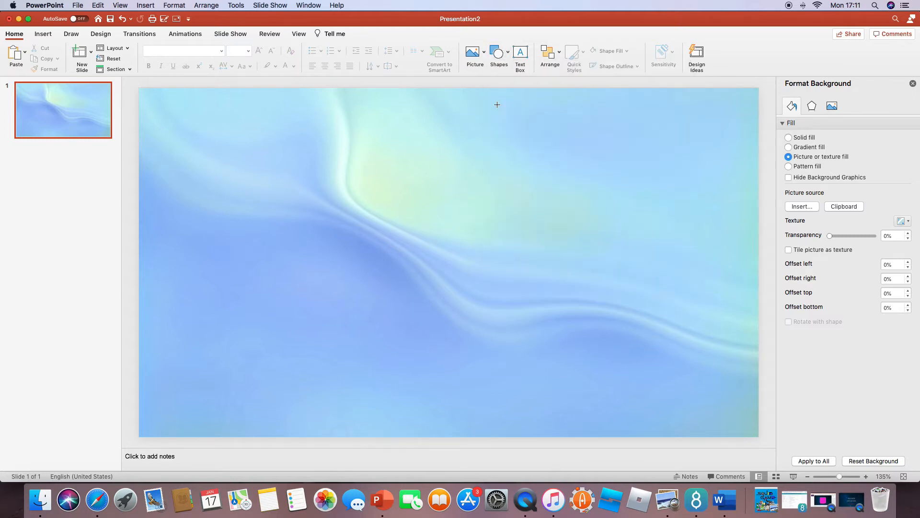
pyautogui.moveTo(390, 225); pyautogui.dragTo(467, 291)
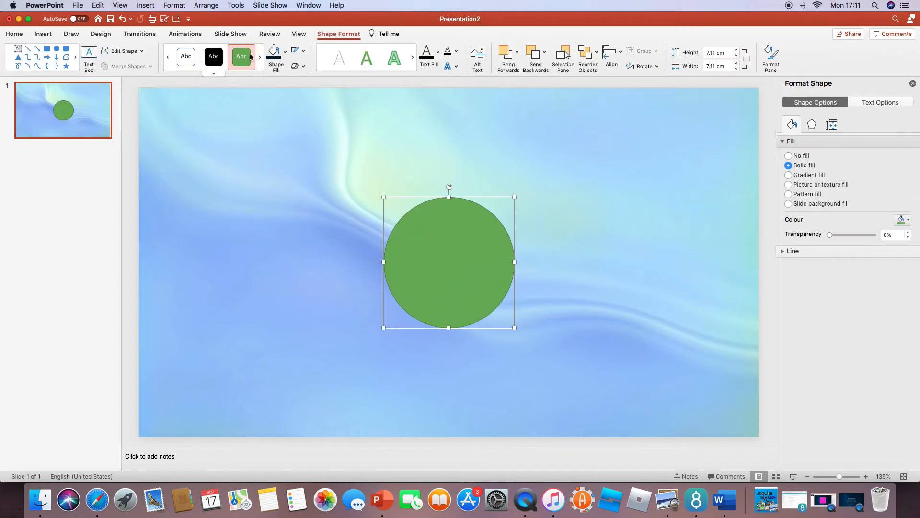
# Give the circle the 50% transparent green preset style and the strongest soft edge variation.
pyautogui.click(214, 72)
pyautogui.scroll(-3, 237, 283)
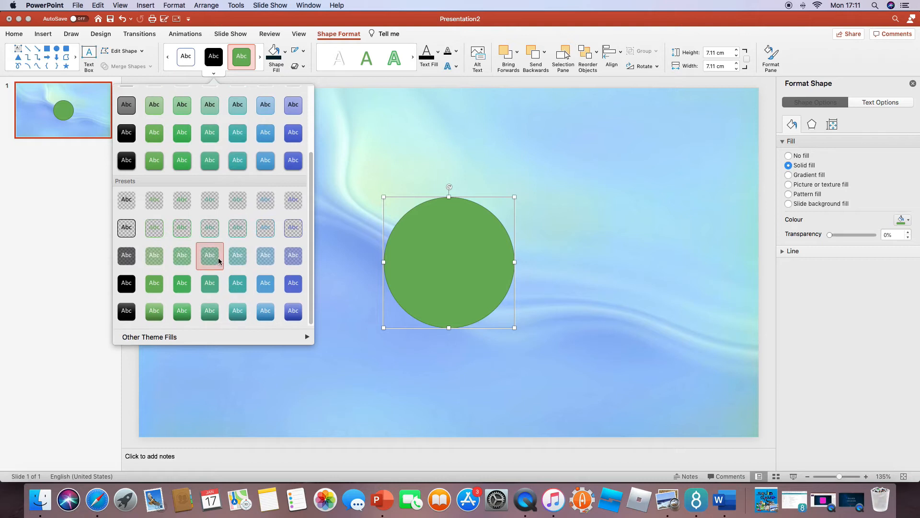
pyautogui.click(218, 261)
pyautogui.click(303, 69)
pyautogui.moveTo(351, 132)
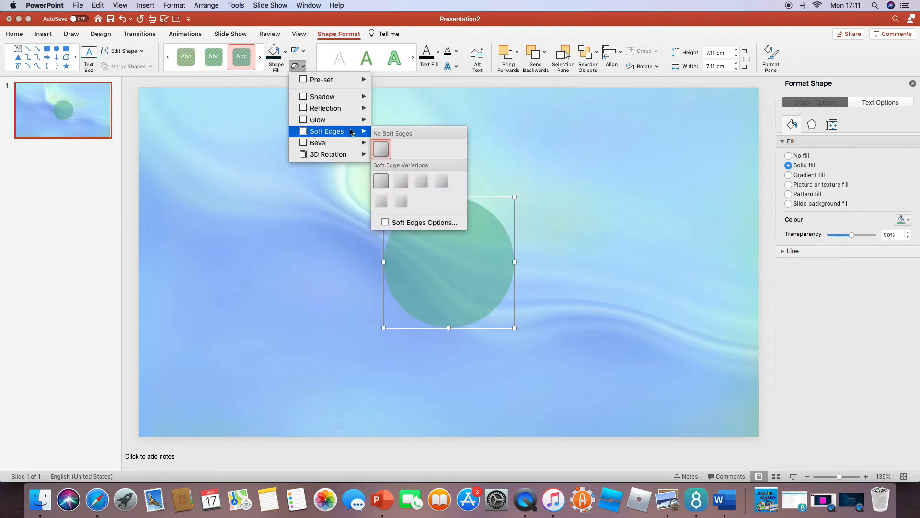
pyautogui.click(401, 207)
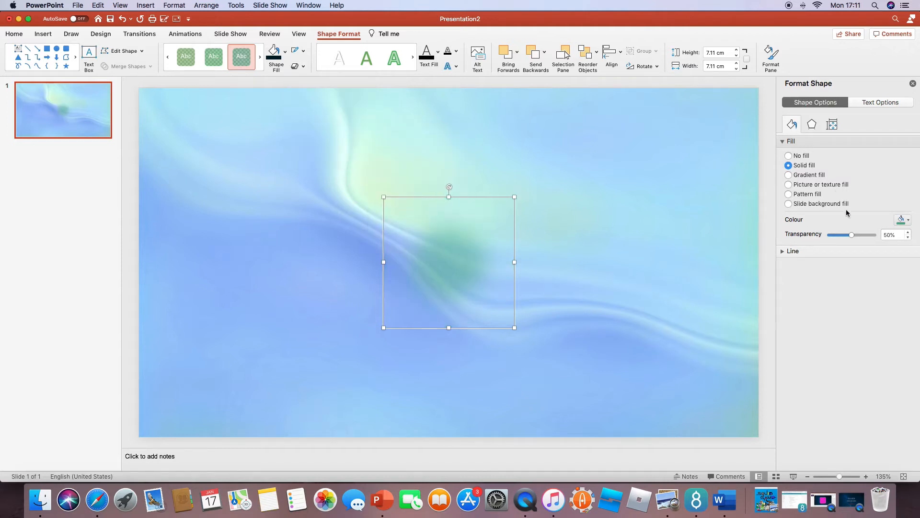
# Duplicate the soft-edged circle, place the copy exactly over it and enlarge the copy from its centre to about 9.86 cm.
pyautogui.click(812, 124)
pyautogui.click(795, 125)
pyautogui.moveTo(466, 259)
pyautogui.mouseDown()
pyautogui.moveTo(494, 252)
pyautogui.moveTo(464, 256)
pyautogui.mouseUp()
pyautogui.moveTo(516, 199)
pyautogui.mouseDown()
pyautogui.moveTo(524, 195)
pyautogui.moveTo(516, 193)
pyautogui.mouseUp()
pyautogui.press('Delete')
pyautogui.click(464, 259)
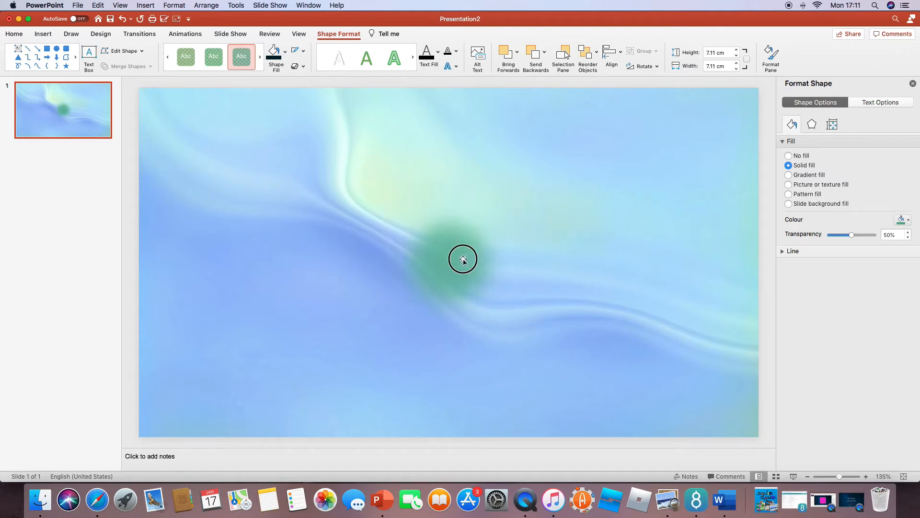
pyautogui.moveTo(515, 199); pyautogui.dragTo(539, 177)
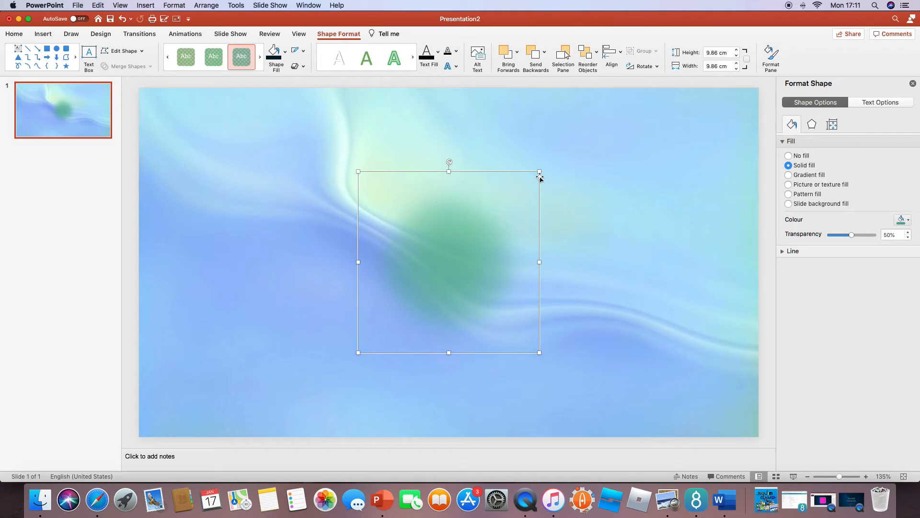
# Add two more concentric copies of the circle, enlarged to about 14.49 cm and 20.23 cm.
pyautogui.press('super+z')
pyautogui.press('super+y')
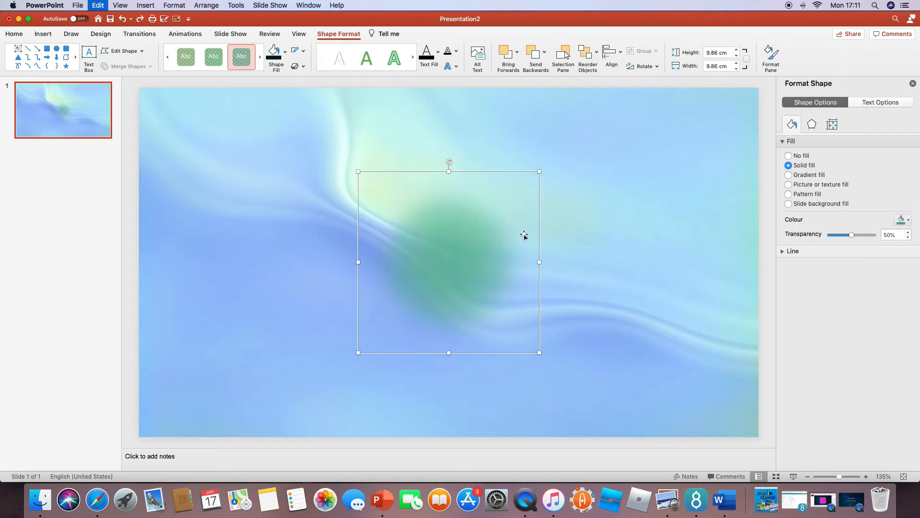
pyautogui.moveTo(512, 215); pyautogui.dragTo(474, 264)
pyautogui.moveTo(541, 171); pyautogui.dragTo(581, 124)
pyautogui.moveTo(447, 248)
pyautogui.mouseDown()
pyautogui.moveTo(530, 237)
pyautogui.moveTo(451, 255)
pyautogui.mouseUp()
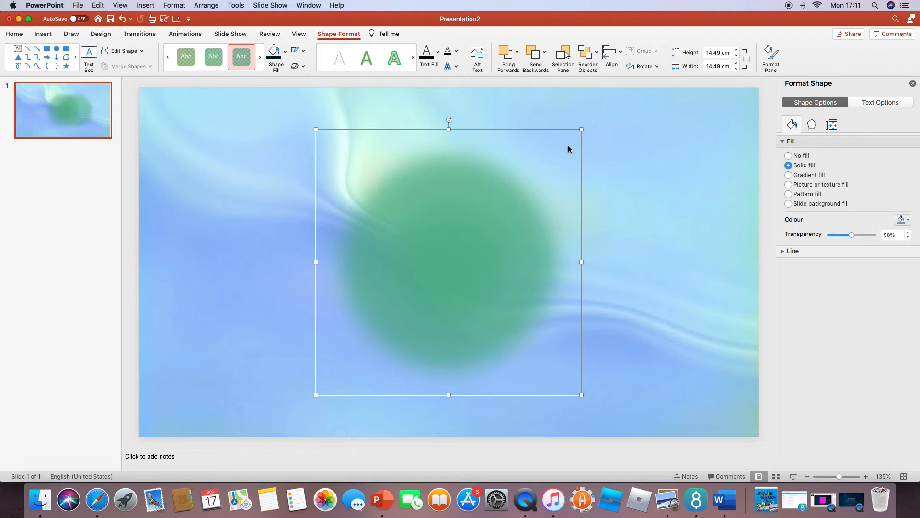
pyautogui.moveTo(581, 129); pyautogui.dragTo(633, 104)
pyautogui.moveTo(635, 240)
pyautogui.mouseDown()
pyautogui.moveTo(691, 240)
pyautogui.moveTo(633, 241)
pyautogui.mouseUp()
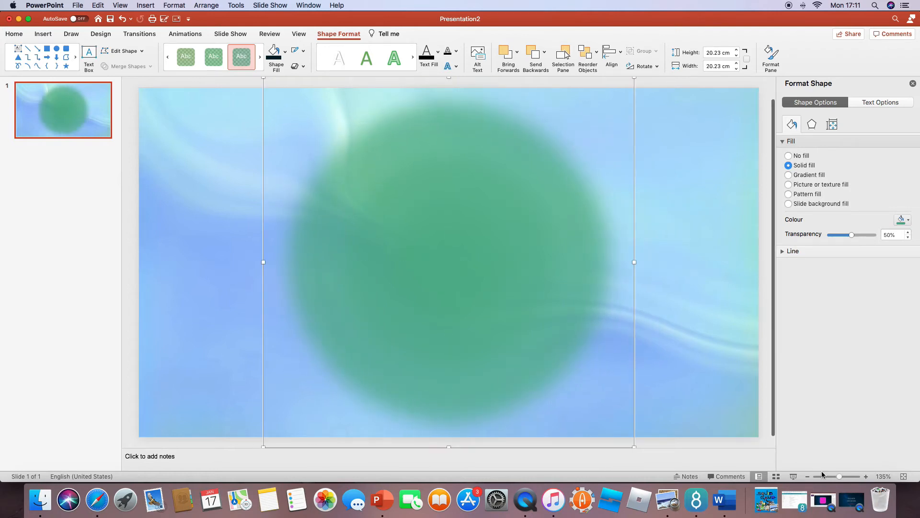
# Add two larger concentric circle copies extending past the slide's height, the outermost about 33.87 cm across.
pyautogui.click(823, 476)
pyautogui.moveTo(521, 190); pyautogui.dragTo(536, 176)
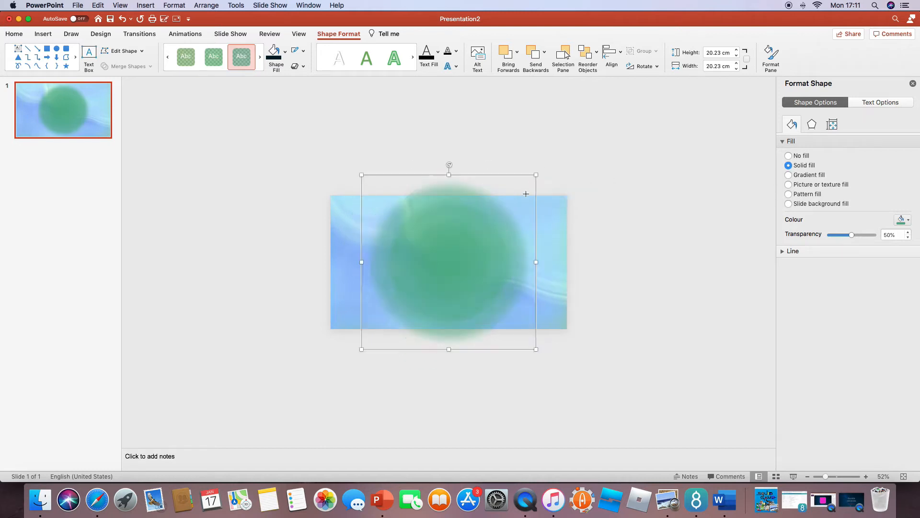
pyautogui.press('super+d')
pyautogui.moveTo(525, 247); pyautogui.dragTo(494, 242)
pyautogui.moveTo(537, 176); pyautogui.dragTo(565, 164)
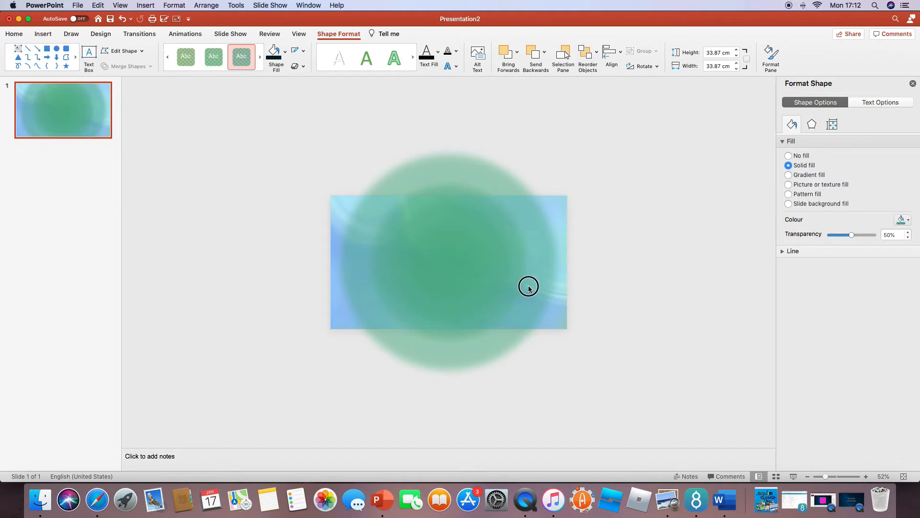
# Select all the concentric circles and set their fill to Slide background fill.
pyautogui.click(623, 381)
pyautogui.press('super+a')
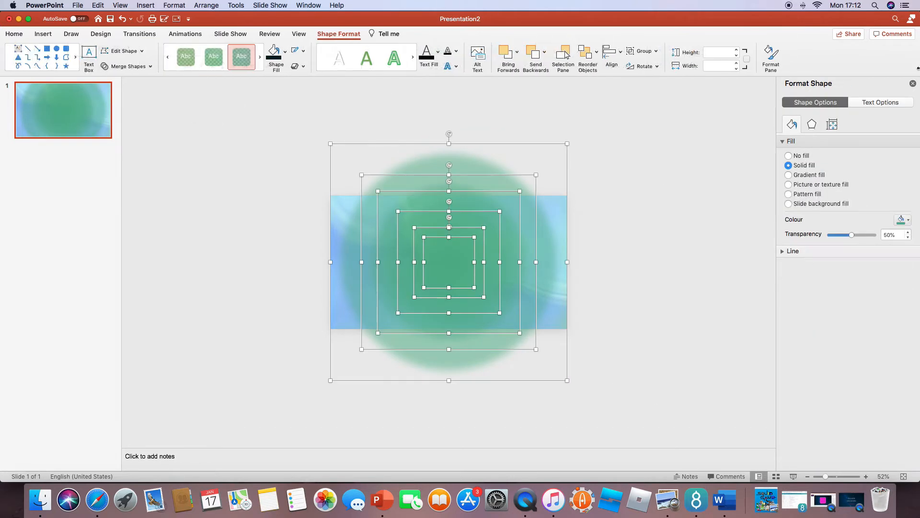
pyautogui.click(832, 204)
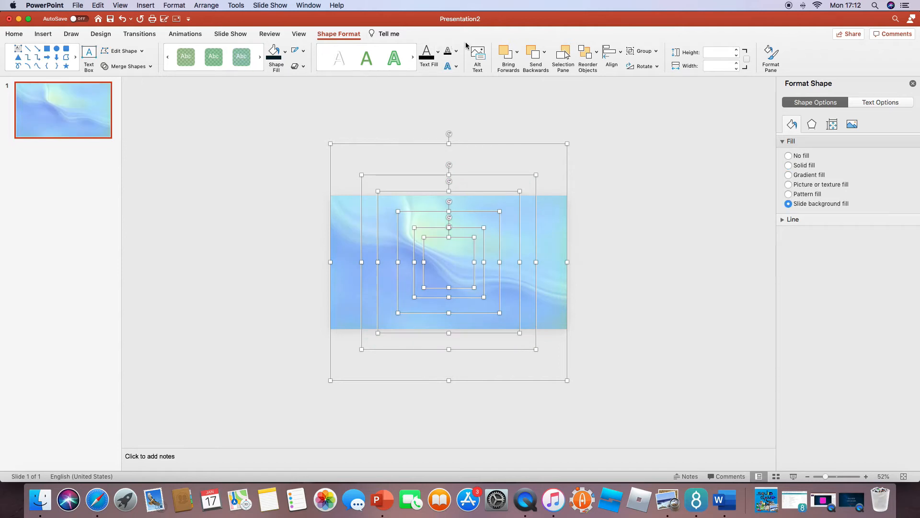
# Apply the Grow/Shrink emphasis animation to all the selected circles.
pyautogui.click(192, 33)
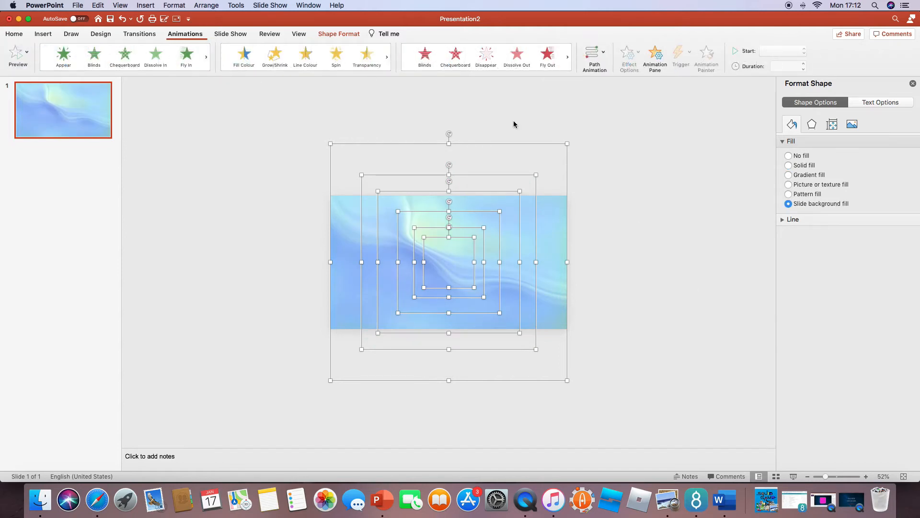
pyautogui.click(904, 476)
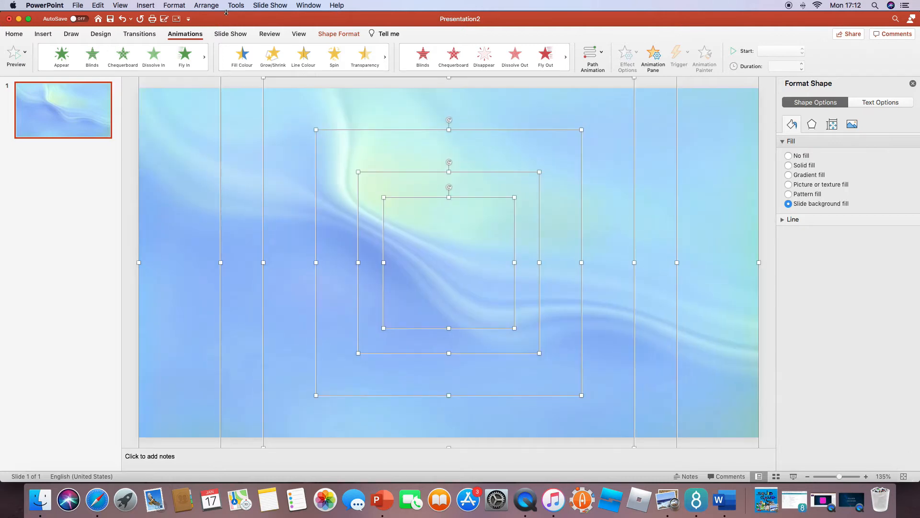
pyautogui.click(272, 58)
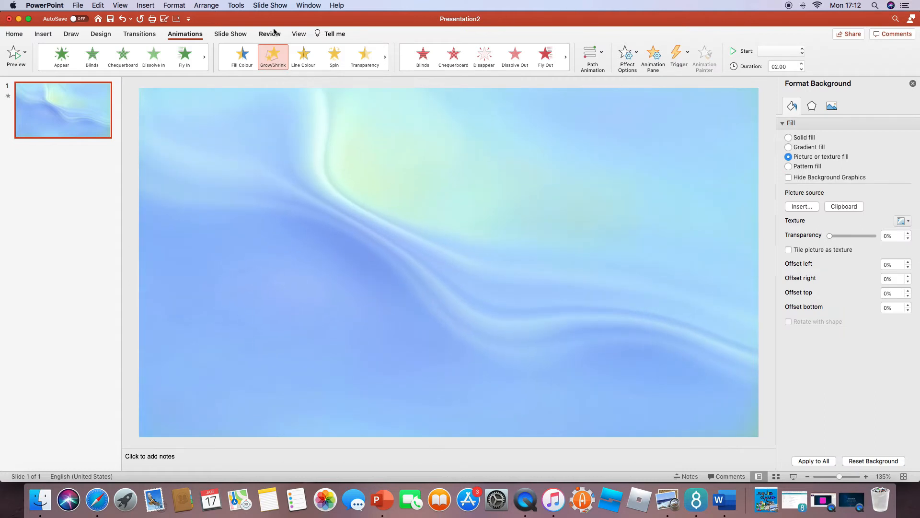
# Give all the circles' Grow/Shrink animations Smooth End and Auto-reverse, with a duration of 1 second.
pyautogui.click(654, 55)
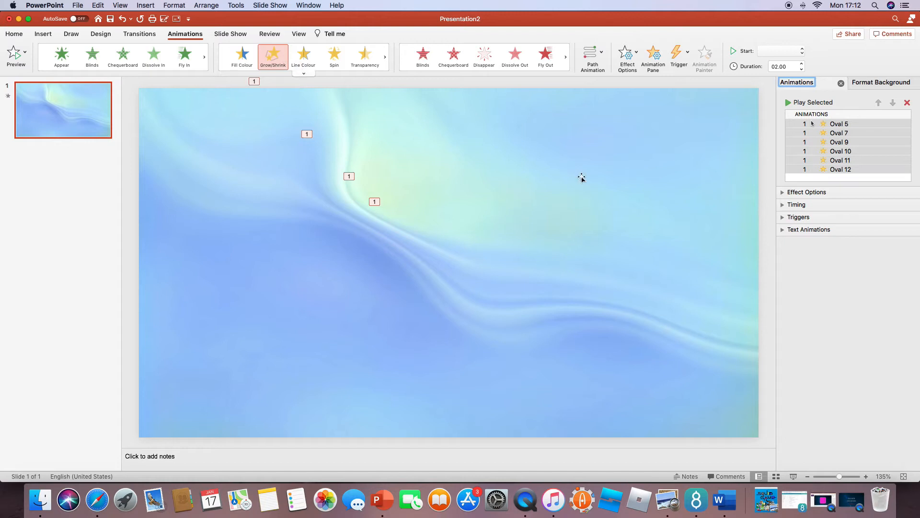
pyautogui.click(848, 192)
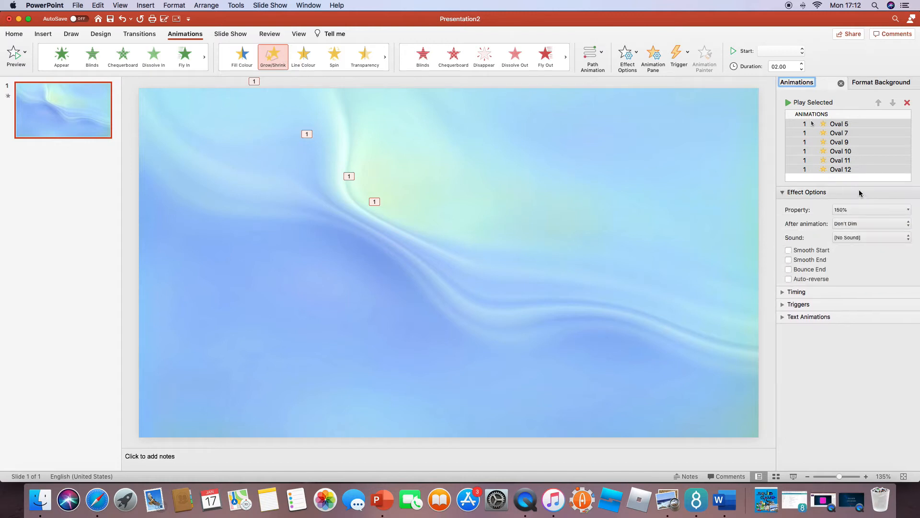
pyautogui.click(819, 261)
pyautogui.click(802, 69)
pyautogui.click(801, 69)
pyautogui.click(802, 69)
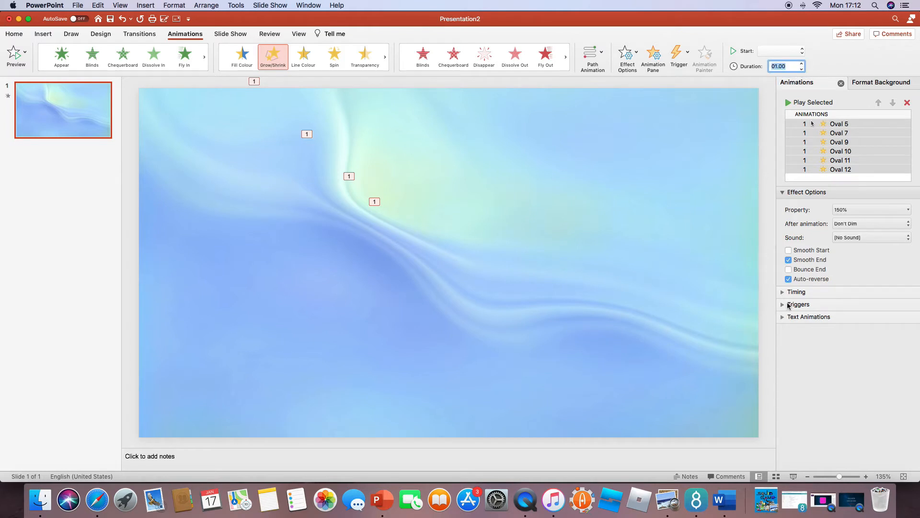
# Set all the circle animations to repeat 2 times and preview the effect on the slide.
pyautogui.click(828, 292)
pyautogui.click(853, 351)
pyautogui.click(850, 308)
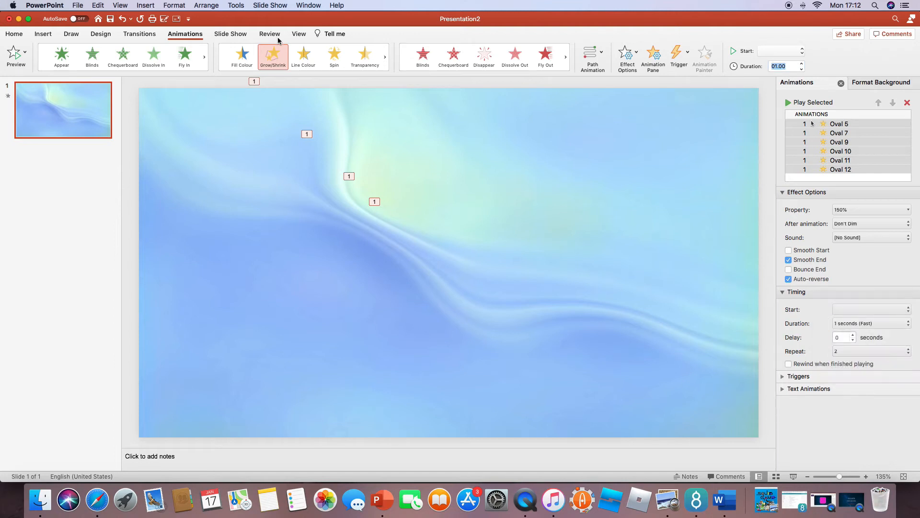
pyautogui.click(15, 54)
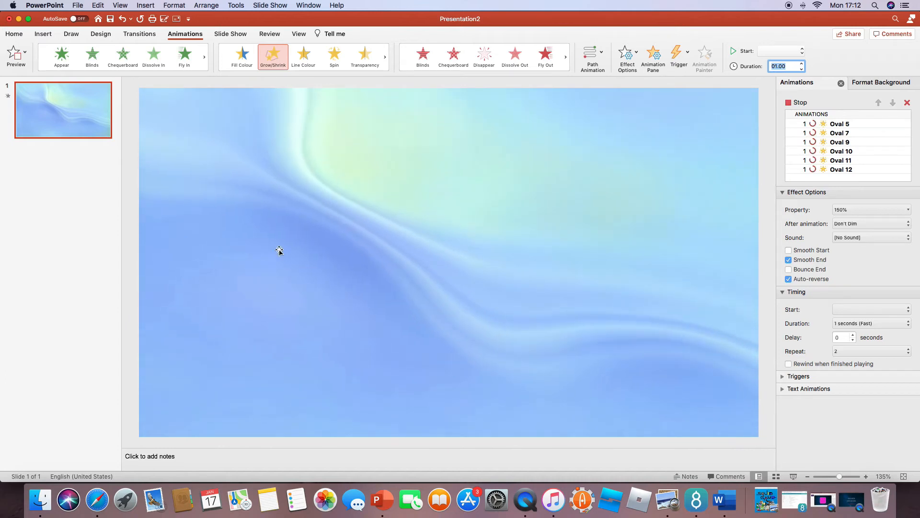
# Set the Oval 5 animation to start After Previous.
pyautogui.click(812, 124)
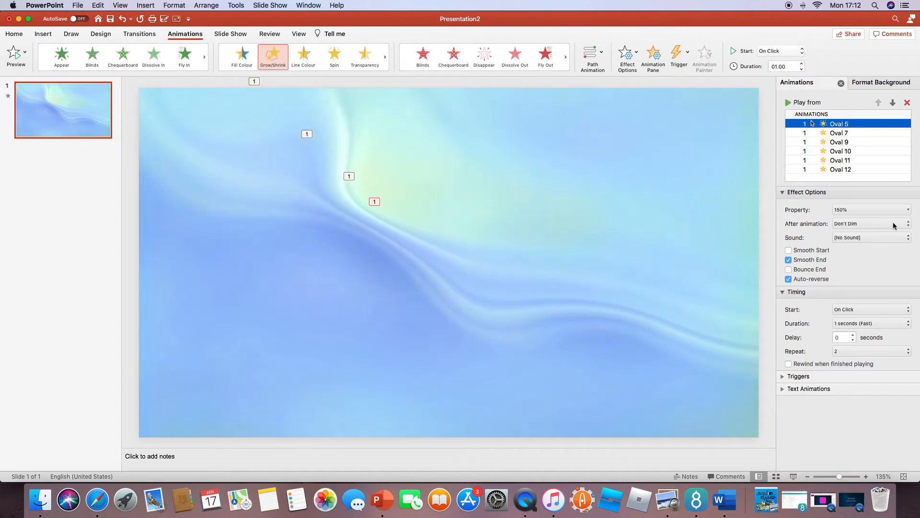
pyautogui.click(782, 50)
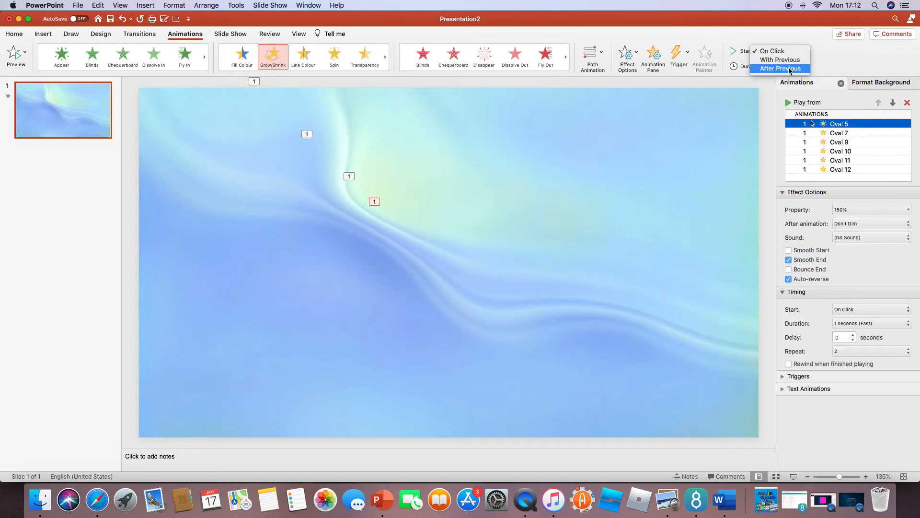
pyautogui.click(877, 123)
pyautogui.click(786, 50)
pyautogui.click(791, 68)
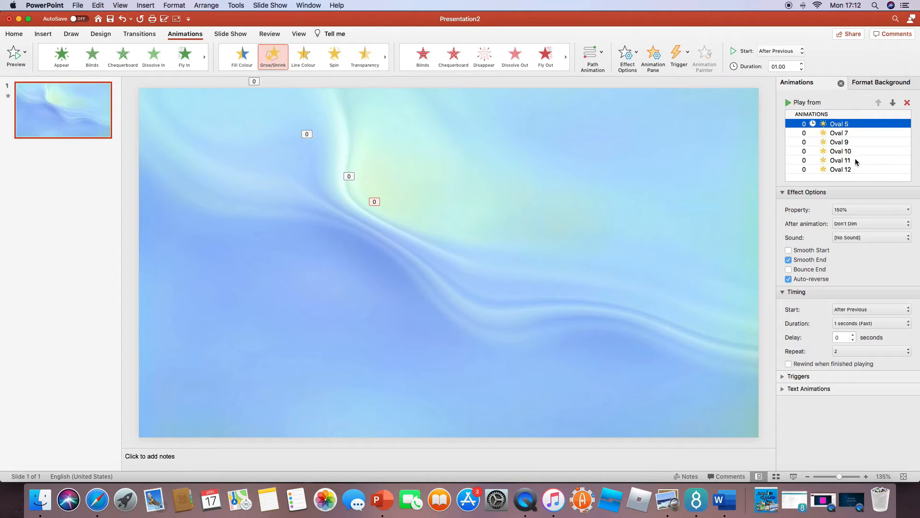
# Set the Oval 7 animation's delay to 0.25 seconds and raise the delay of the Oval 9 animation.
pyautogui.click(874, 134)
pyautogui.click(853, 338)
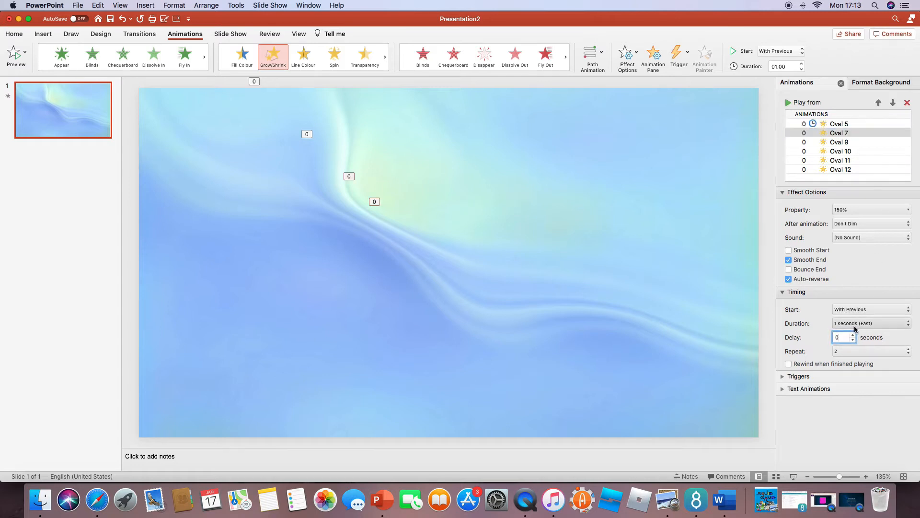
pyautogui.press('Return')
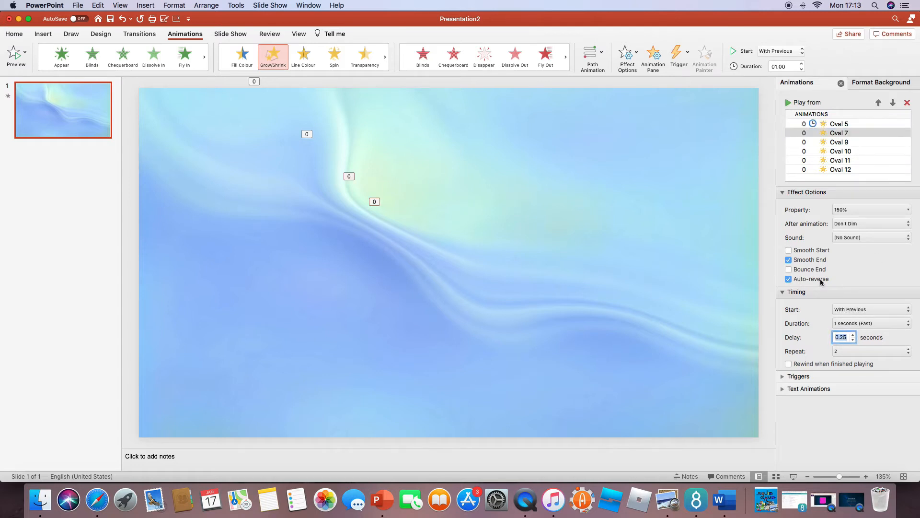
pyautogui.click(869, 132)
pyautogui.click(866, 143)
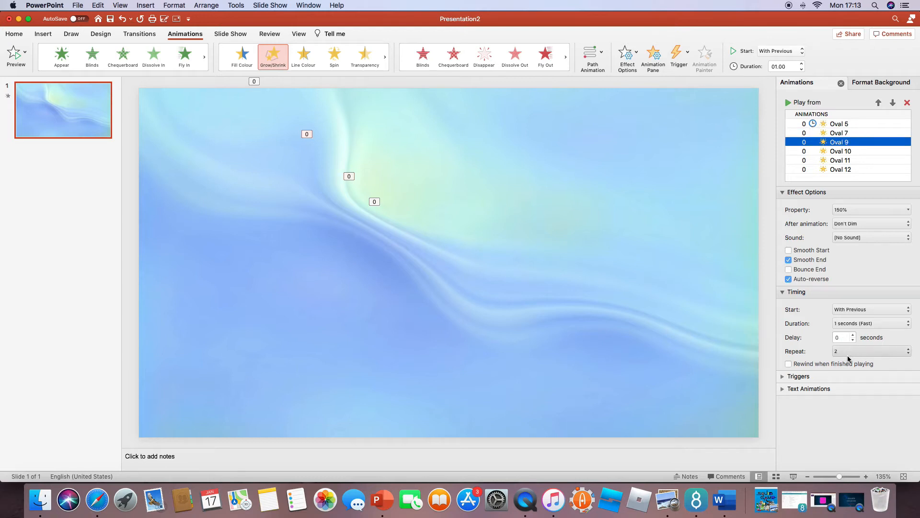
pyautogui.click(853, 334)
# Set the animation delay to 1 second for Oval 11 and 1.5 seconds for Oval 12.
pyautogui.click(866, 152)
pyautogui.click(866, 160)
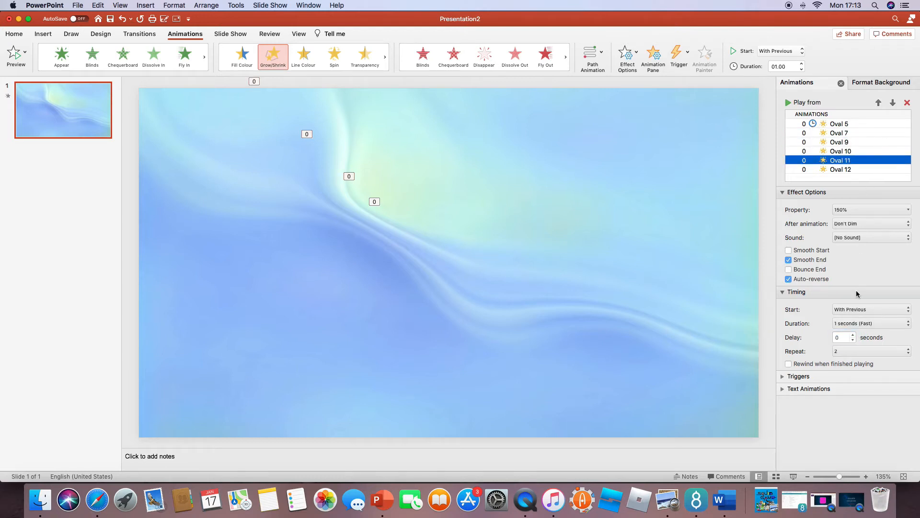
pyautogui.moveTo(847, 338); pyautogui.dragTo(653, 314)
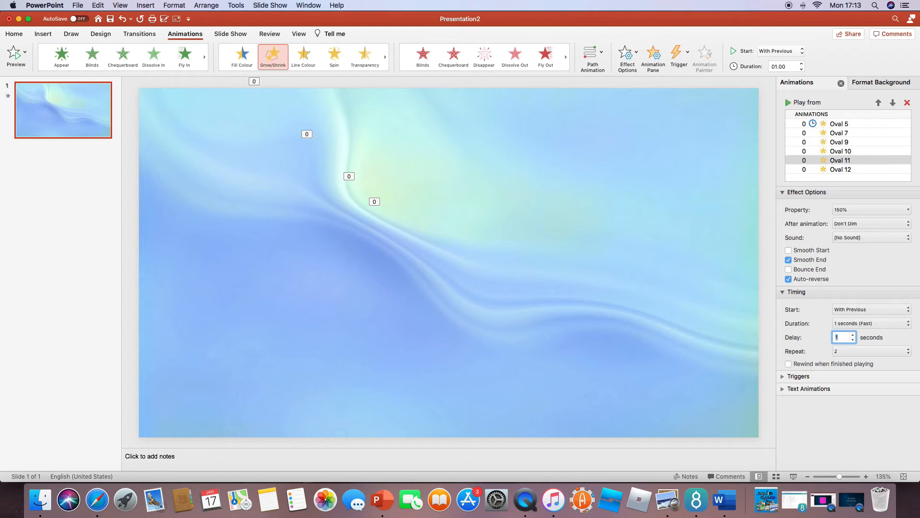
pyautogui.click(866, 170)
pyautogui.click(838, 337)
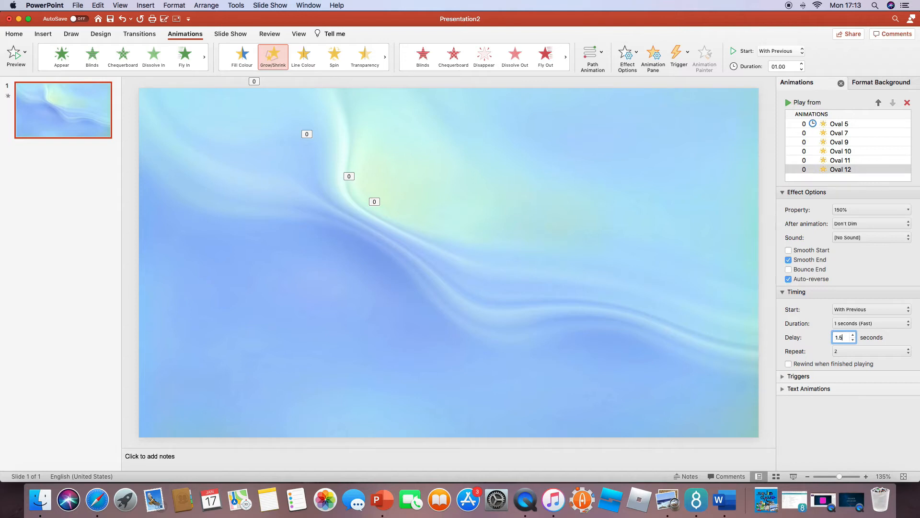
# Set the Oval 10 animation's delay to a fraction of a second.
pyautogui.click(849, 160)
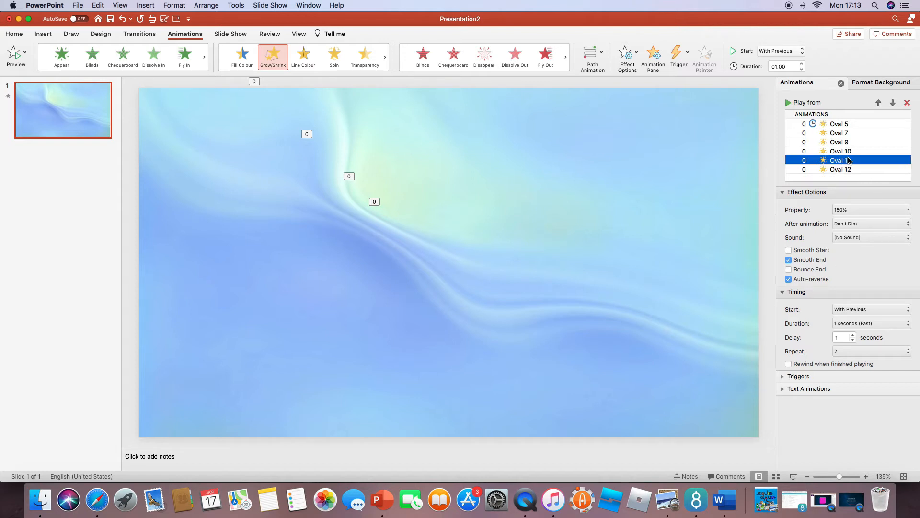
pyautogui.click(850, 152)
pyautogui.click(837, 338)
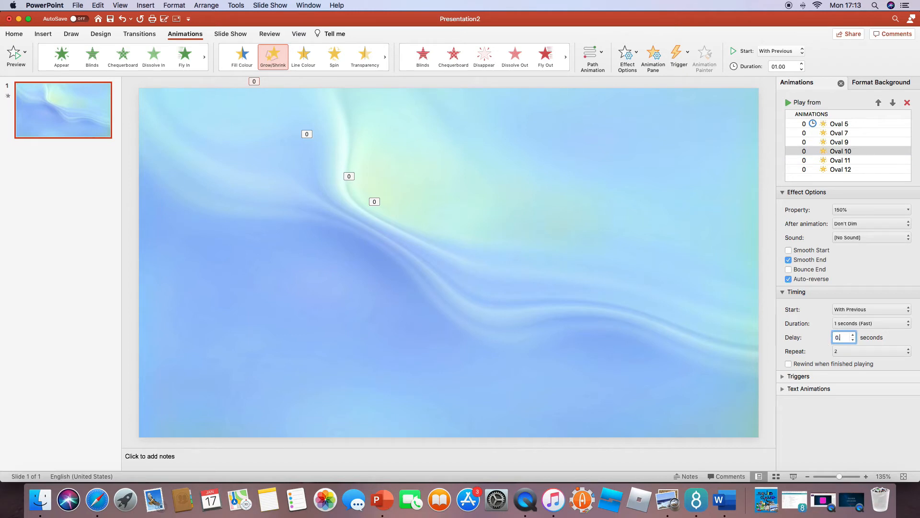
# Play the staggered circle animations from Oval 5 several times to check the ripple effect.
pyautogui.click(838, 123)
pyautogui.click(788, 102)
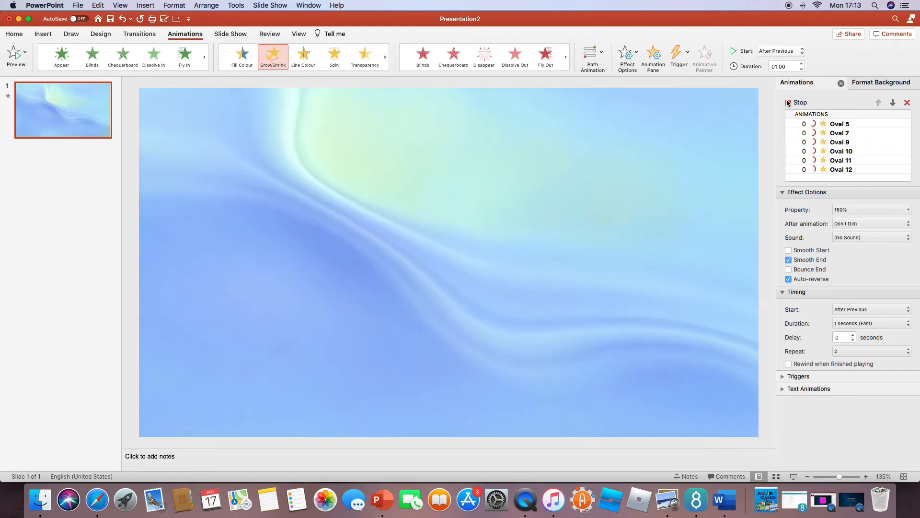
pyautogui.click(844, 124)
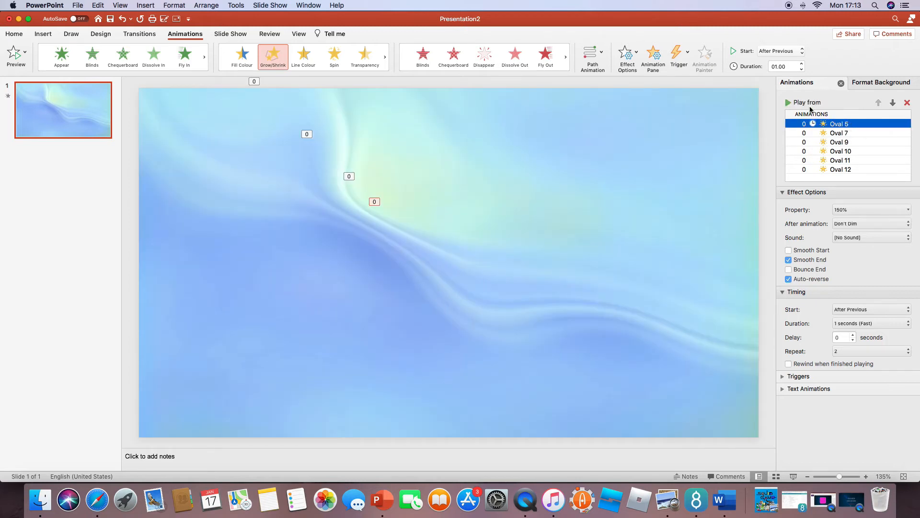
pyautogui.click(792, 103)
pyautogui.click(871, 169)
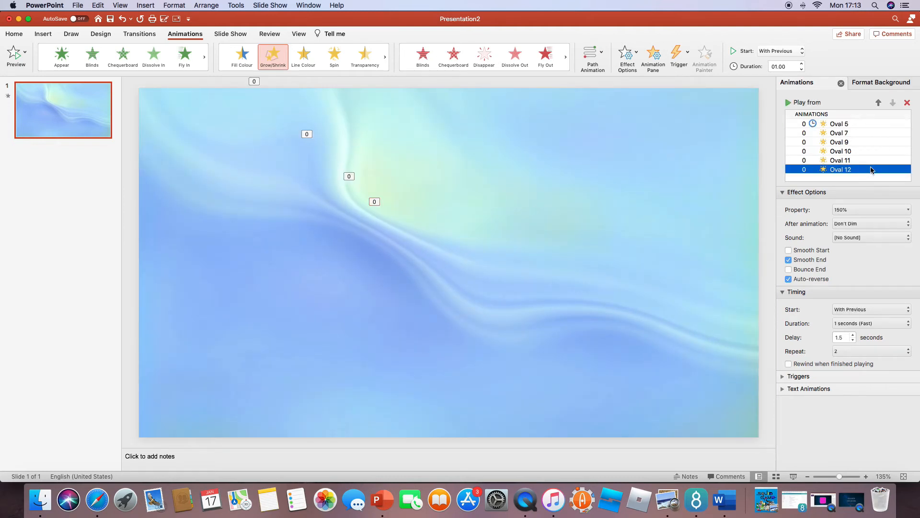
pyautogui.click(16, 53)
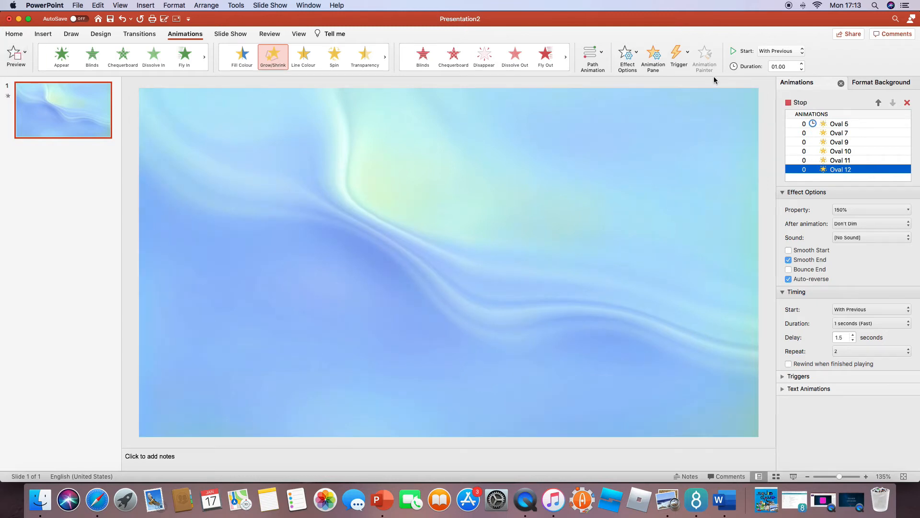
pyautogui.click(847, 124)
pyautogui.click(790, 103)
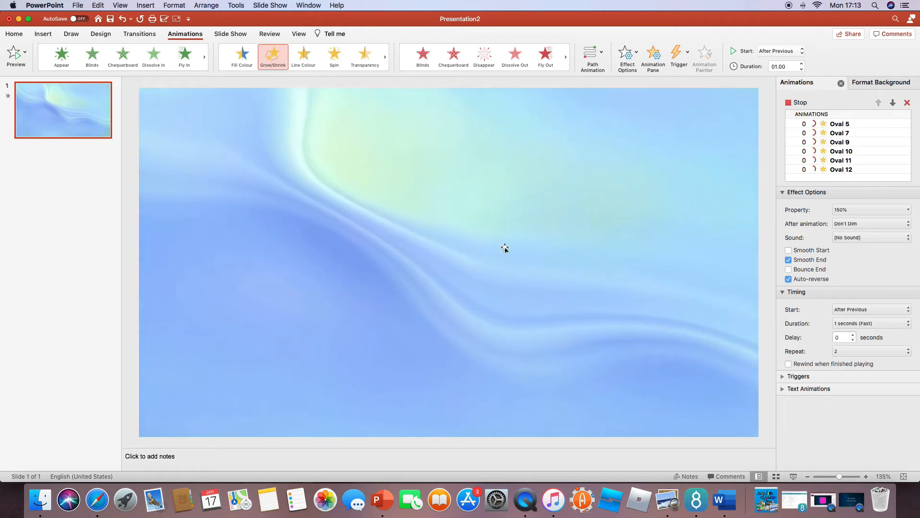
# Try dragging the outermost circle away from the slide's centre and undo the moves.
pyautogui.click(562, 278)
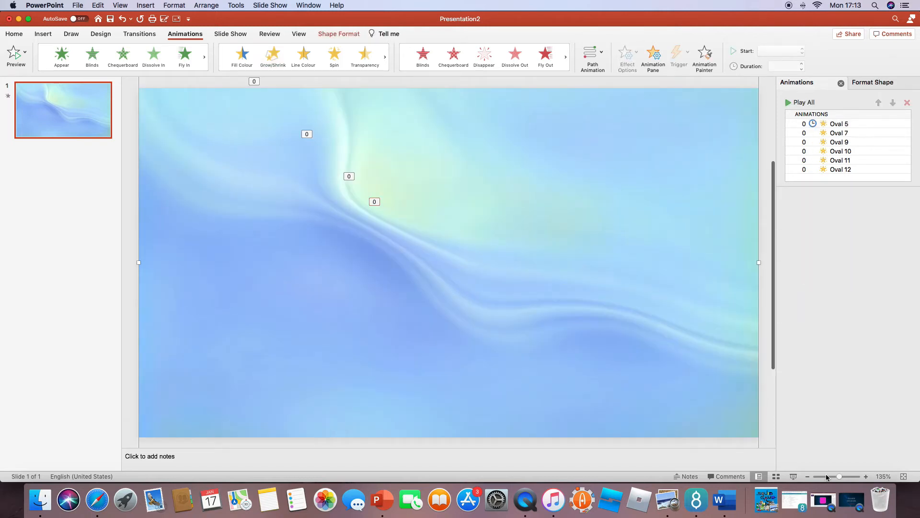
pyautogui.click(813, 477)
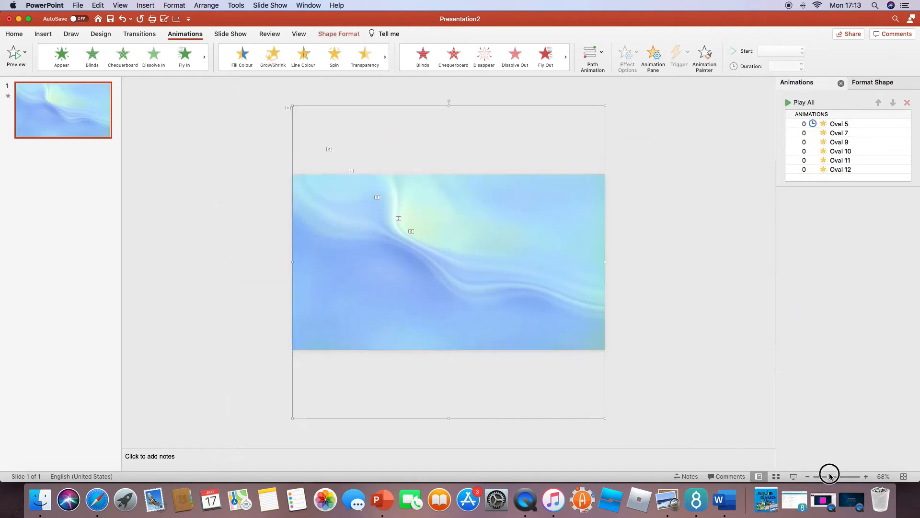
pyautogui.click(680, 434)
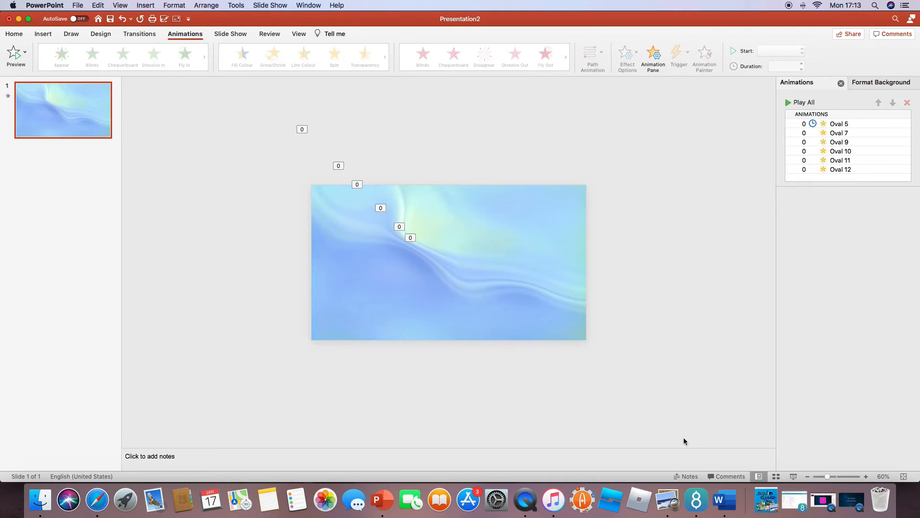
pyautogui.click(411, 238)
pyautogui.click(450, 260)
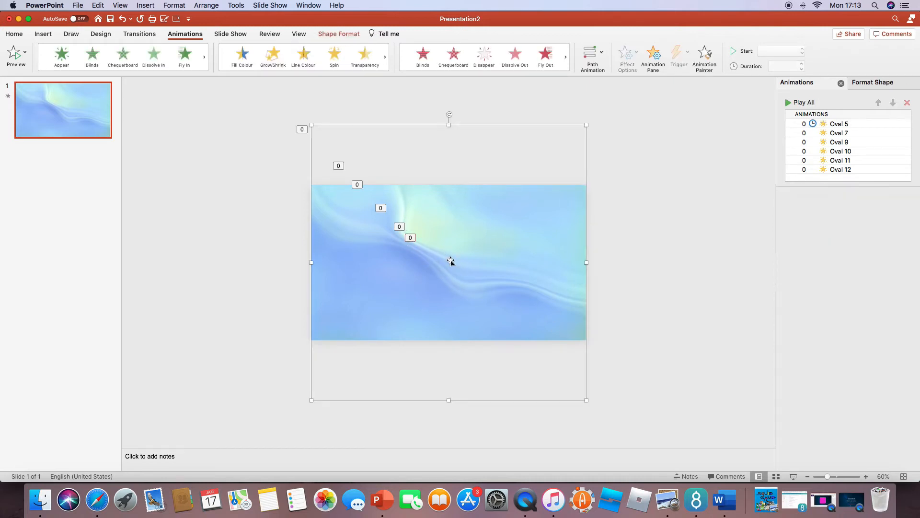
pyautogui.moveTo(453, 266); pyautogui.dragTo(649, 264)
pyautogui.press('super+z')
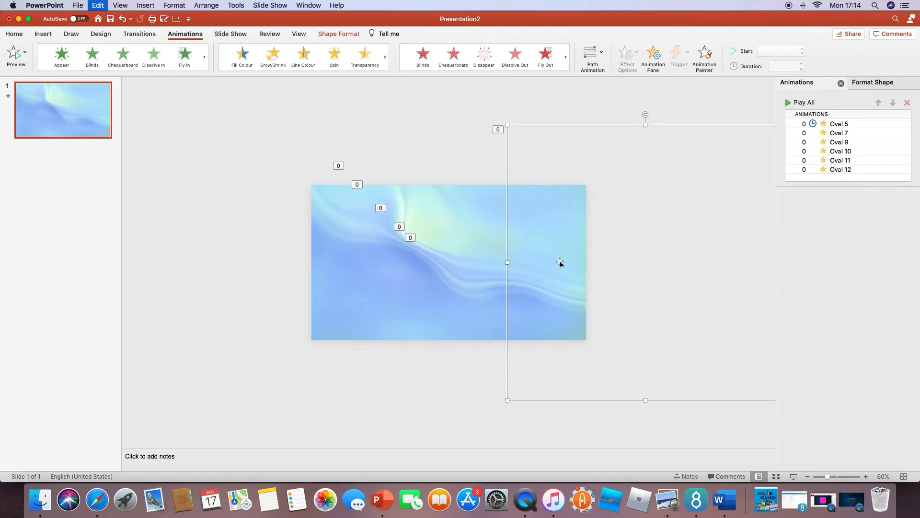
pyautogui.moveTo(588, 251); pyautogui.dragTo(589, 201)
pyautogui.press('super+z')
# Select all the concentric circles and fill them with standard red.
pyautogui.click(632, 404)
pyautogui.moveTo(631, 403); pyautogui.dragTo(239, 67)
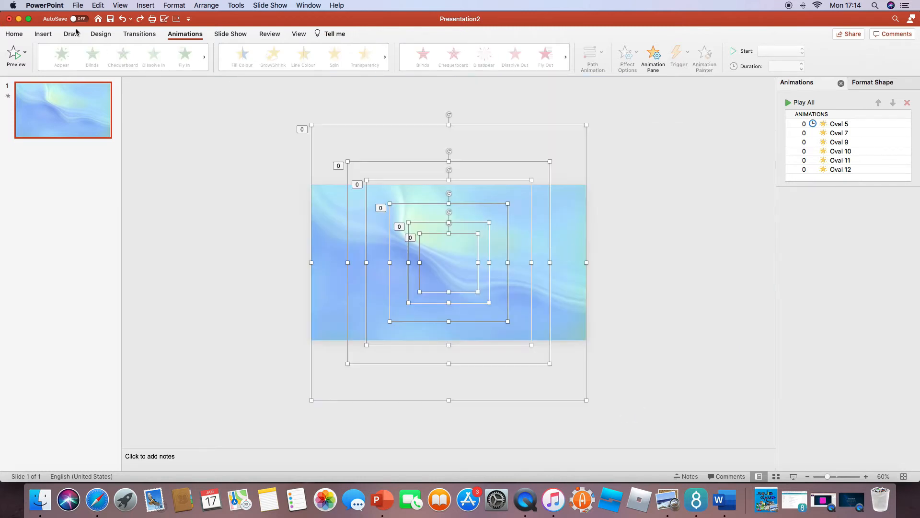
pyautogui.click(14, 34)
pyautogui.click(626, 51)
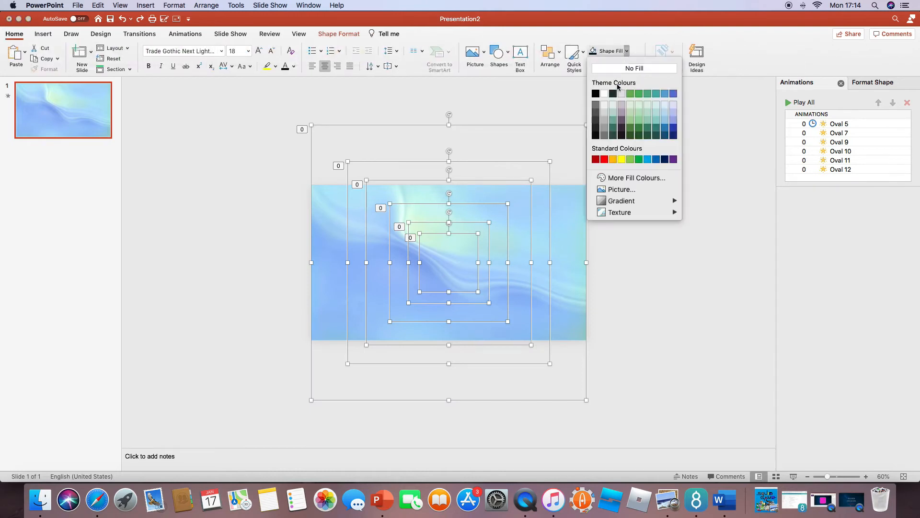
pyautogui.click(604, 159)
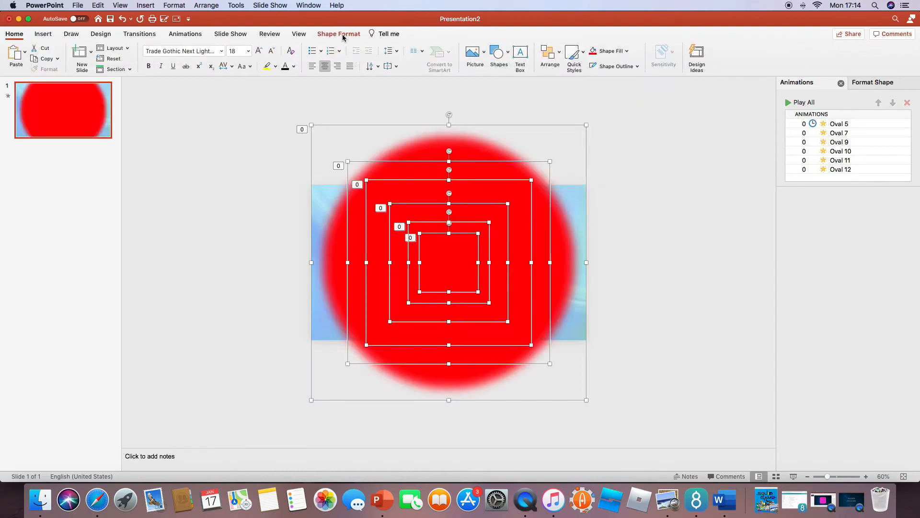
# Apply a semi-transparent green preset shape style to all the selected circles.
pyautogui.click(339, 33)
pyautogui.click(213, 73)
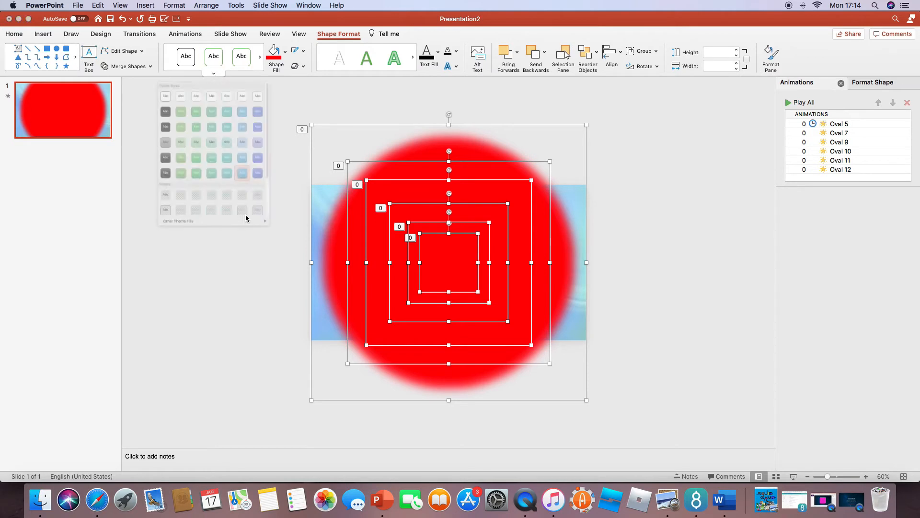
pyautogui.scroll(-2, 213, 288)
pyautogui.click(211, 259)
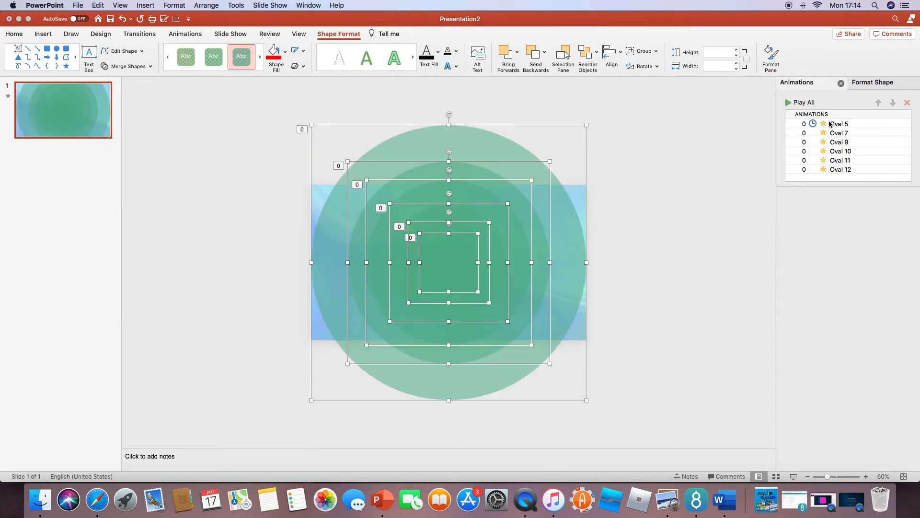
# Set the fill transparency of all the selected circles to 90% and deselect them.
pyautogui.click(877, 84)
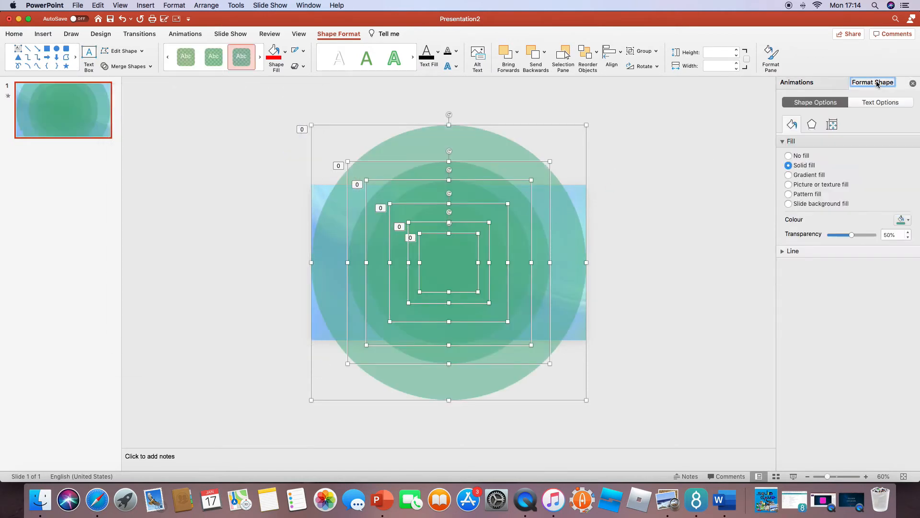
pyautogui.moveTo(839, 238); pyautogui.dragTo(869, 235)
pyautogui.click(668, 169)
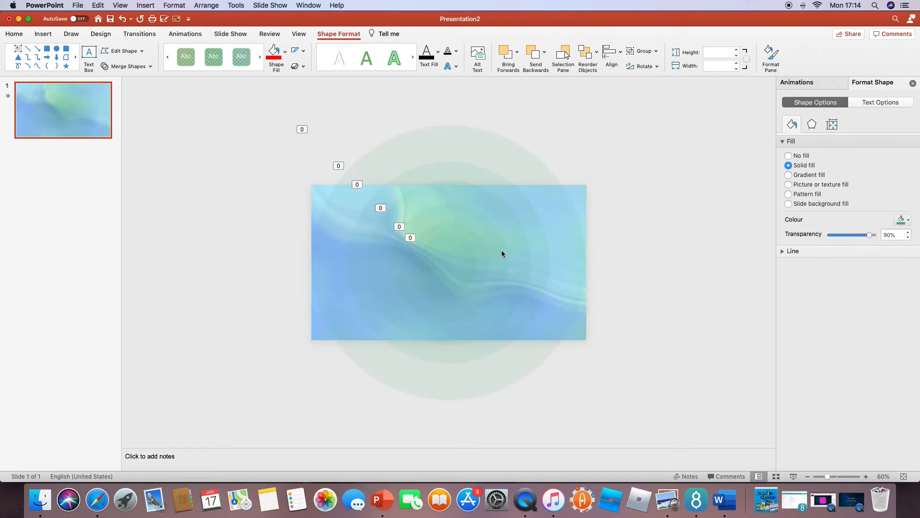
# Try shifting the outermost transparent green circle slightly sideways and undo the shift.
pyautogui.click(455, 253)
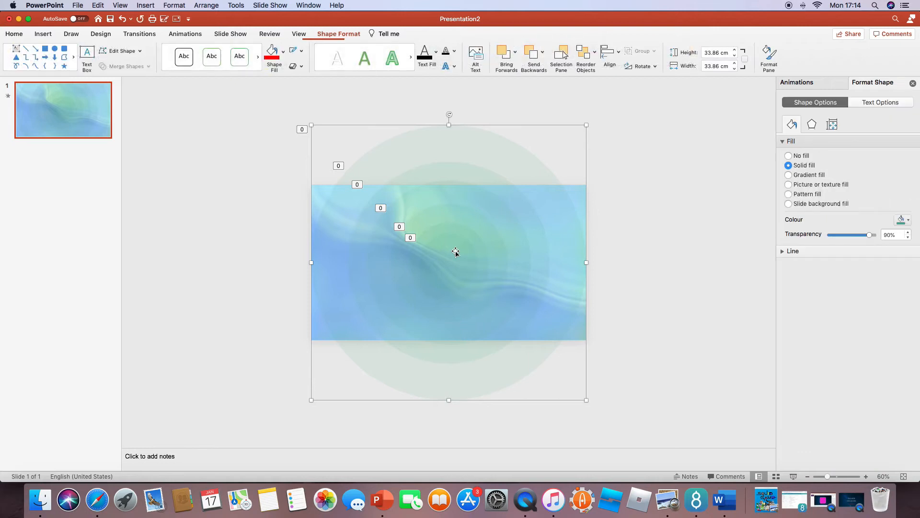
pyautogui.moveTo(463, 264); pyautogui.dragTo(483, 263)
pyautogui.press('super+z')
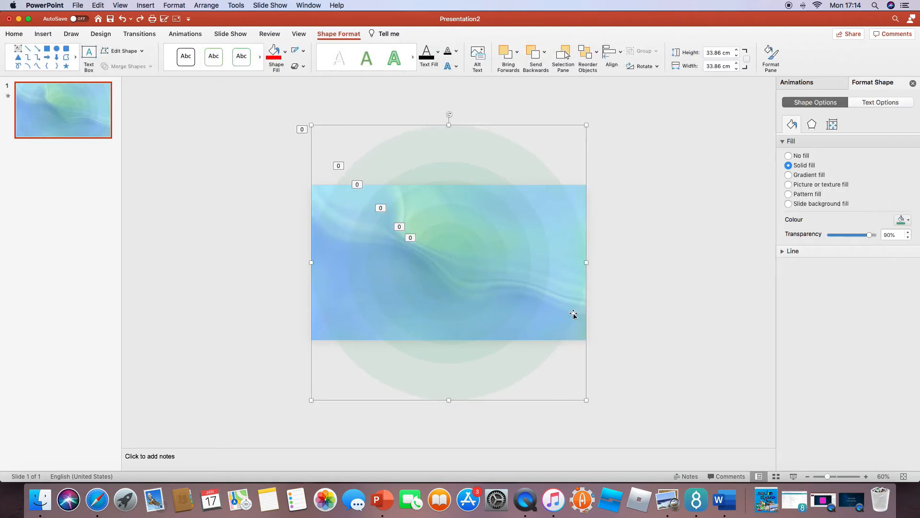
# Select all six concentric circles together, from the innermost to the outermost.
pyautogui.moveTo(657, 294); pyautogui.dragTo(413, 230)
pyautogui.press('shift+super+f')
pyautogui.keyDown('shift'); pyautogui.click(484, 253); pyautogui.keyUp('shift')
pyautogui.click(667, 289)
pyautogui.moveTo(660, 299); pyautogui.dragTo(420, 219)
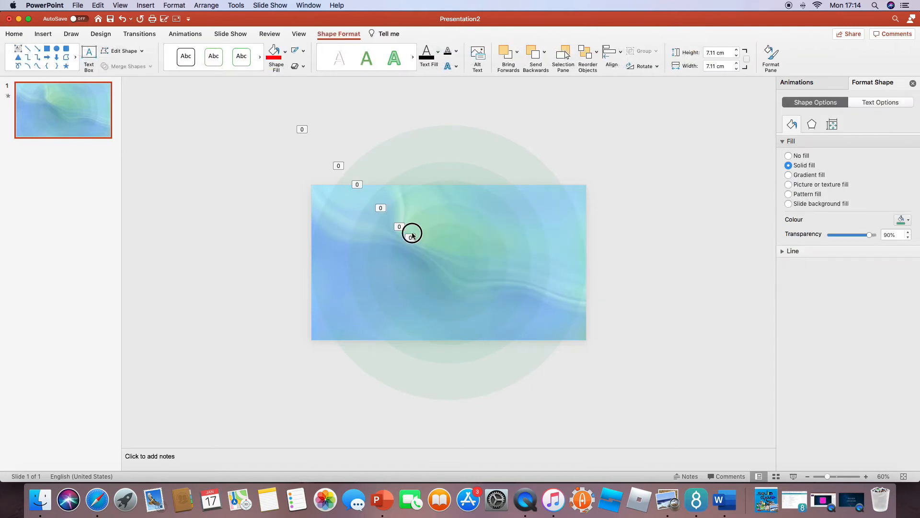
pyautogui.moveTo(636, 306); pyautogui.dragTo(382, 206)
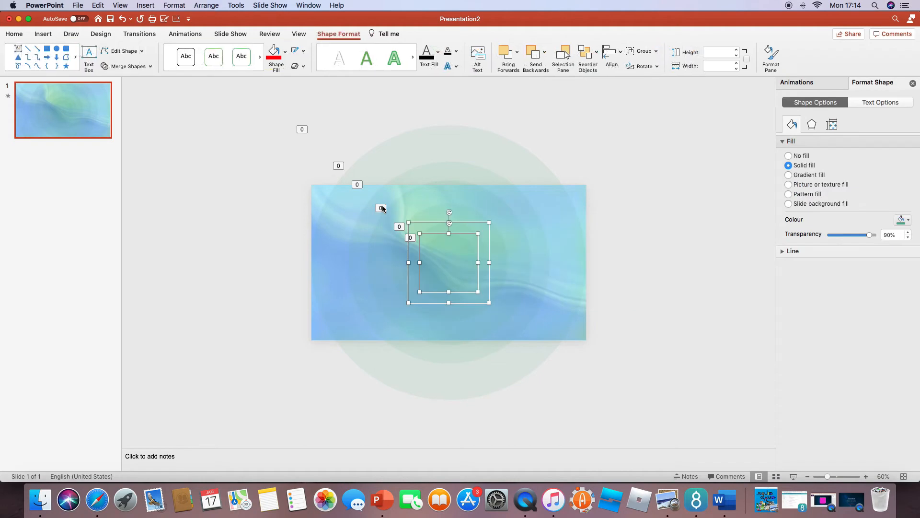
pyautogui.moveTo(703, 322); pyautogui.dragTo(391, 190)
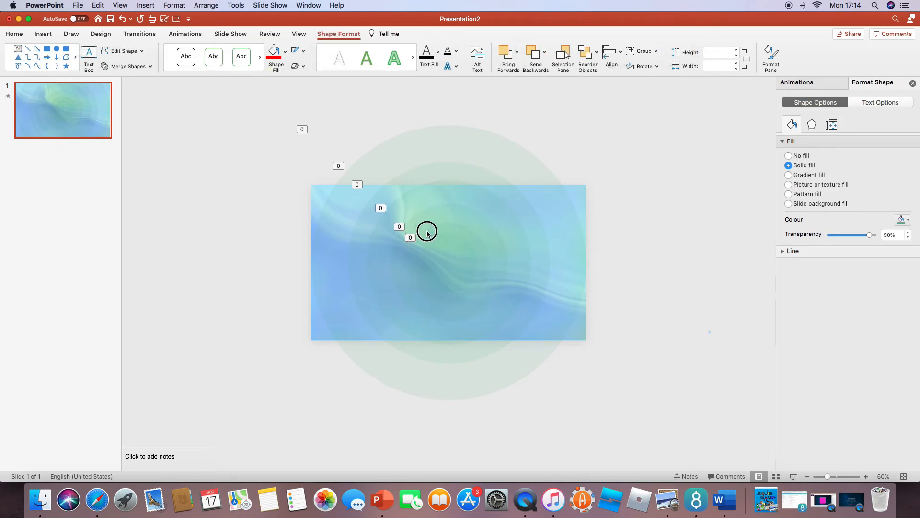
pyautogui.moveTo(711, 332); pyautogui.dragTo(358, 190)
pyautogui.moveTo(420, 185); pyautogui.dragTo(566, 148)
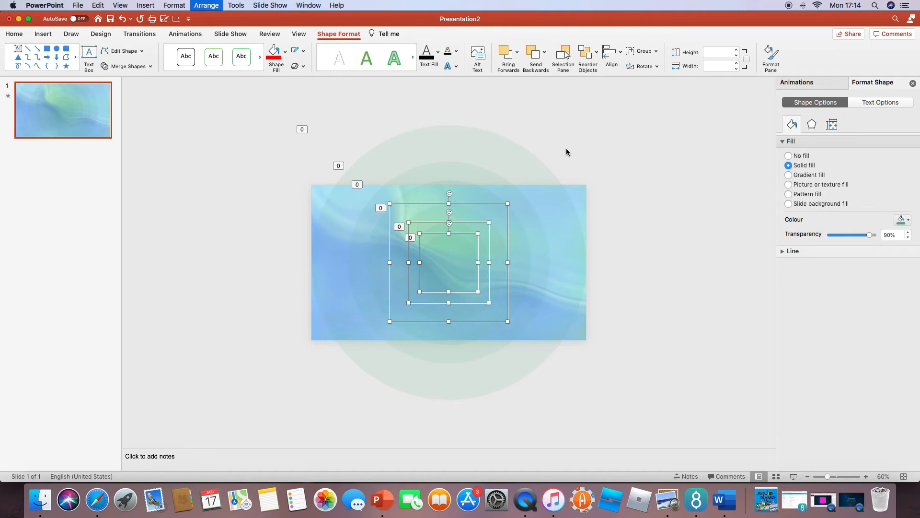
pyautogui.click(632, 315)
pyautogui.moveTo(661, 356); pyautogui.dragTo(341, 172)
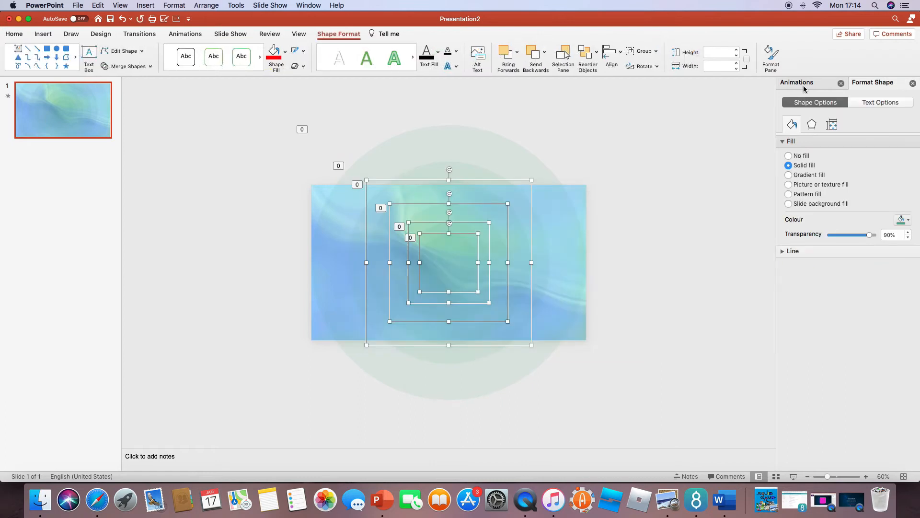
pyautogui.moveTo(698, 373); pyautogui.dragTo(310, 142)
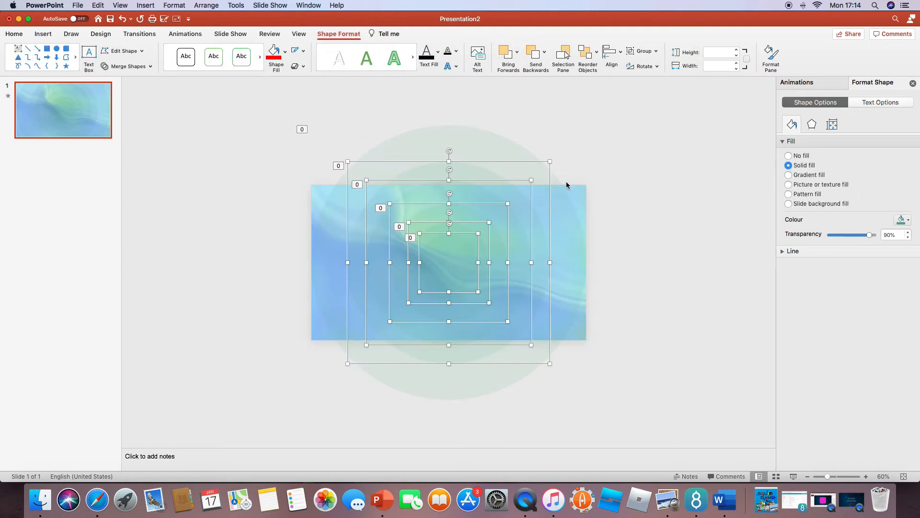
pyautogui.keyDown('shift'); pyautogui.click(569, 218); pyautogui.keyUp('shift')
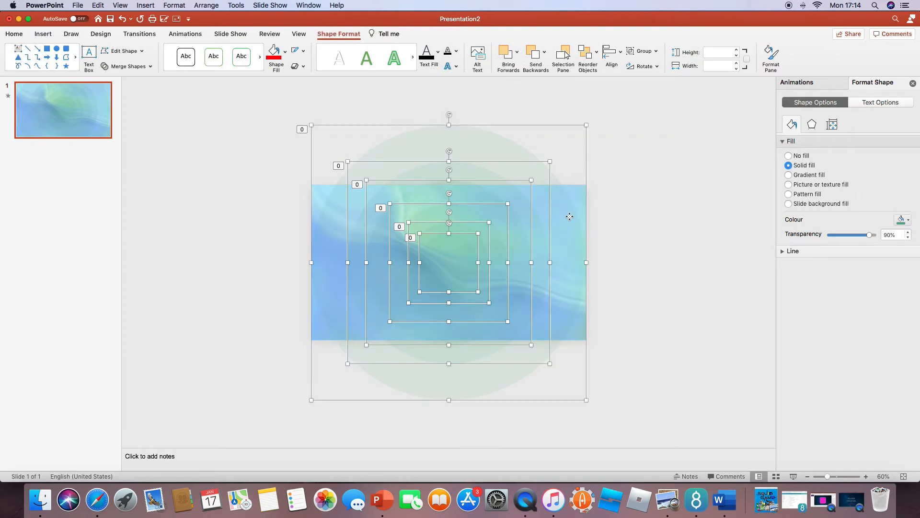
# Apply a soft-edge effect to all the selected circles and switch their fill to the slide background.
pyautogui.click(296, 66)
pyautogui.moveTo(329, 130)
pyautogui.click(403, 190)
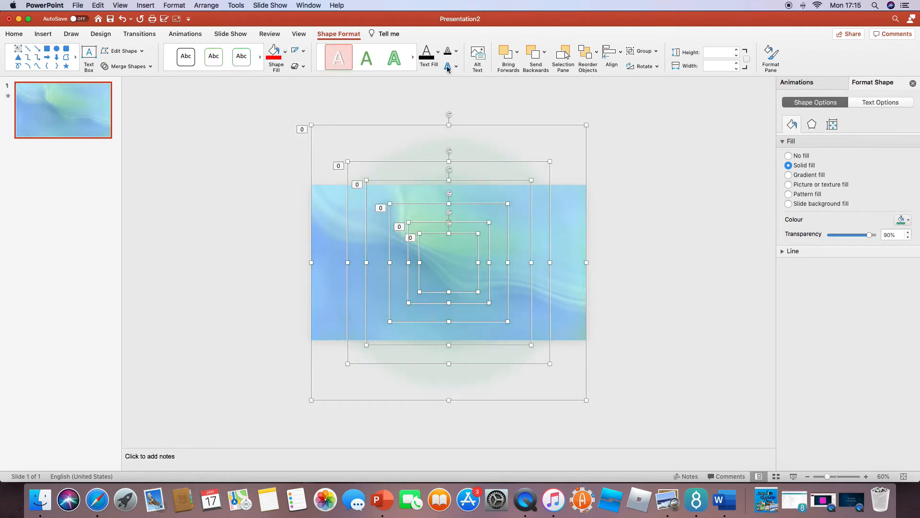
pyautogui.click(822, 204)
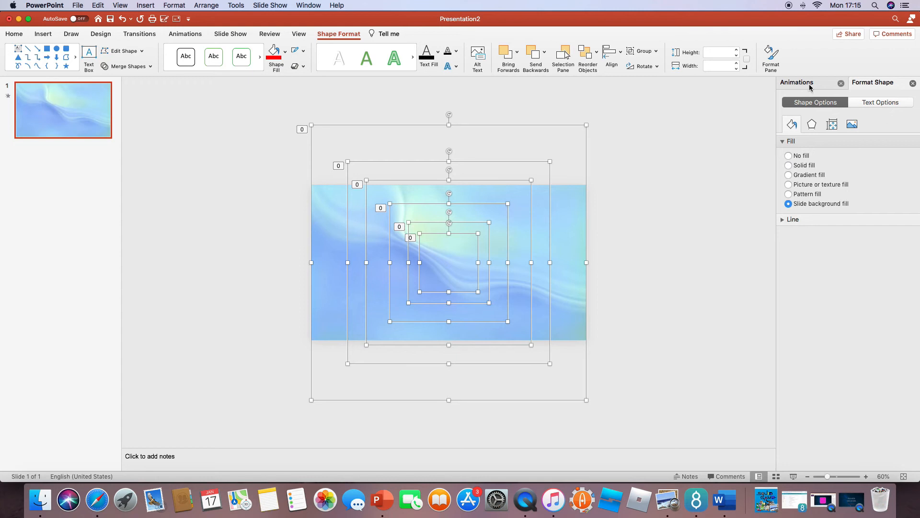
# Play all the slide's animations to check the ripple effect and deselect the circles.
pyautogui.click(810, 86)
pyautogui.click(788, 102)
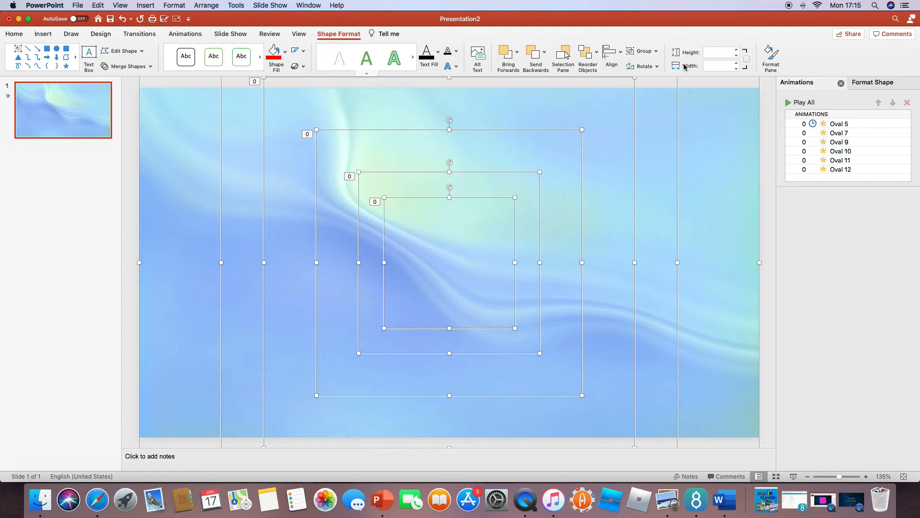
pyautogui.click(768, 121)
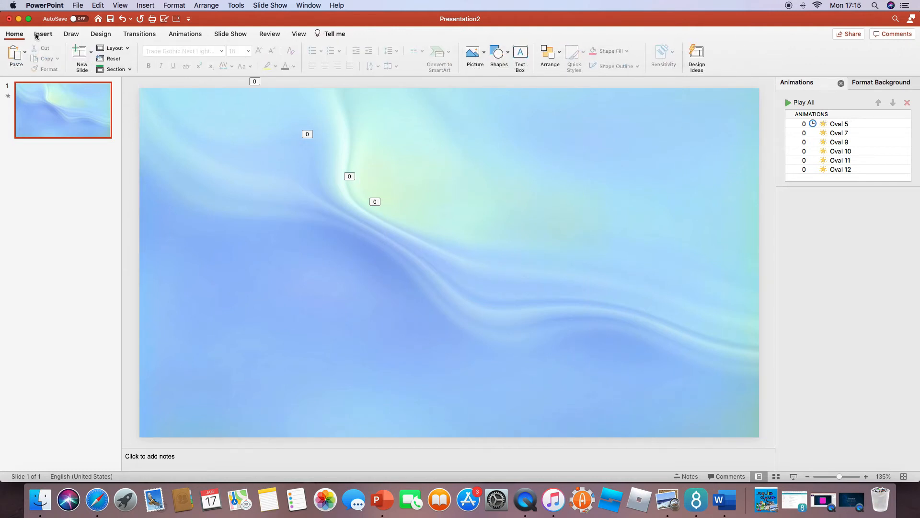
# Draw a rounded square about 12.2 cm wide in the centre of the slide.
pyautogui.click(497, 53)
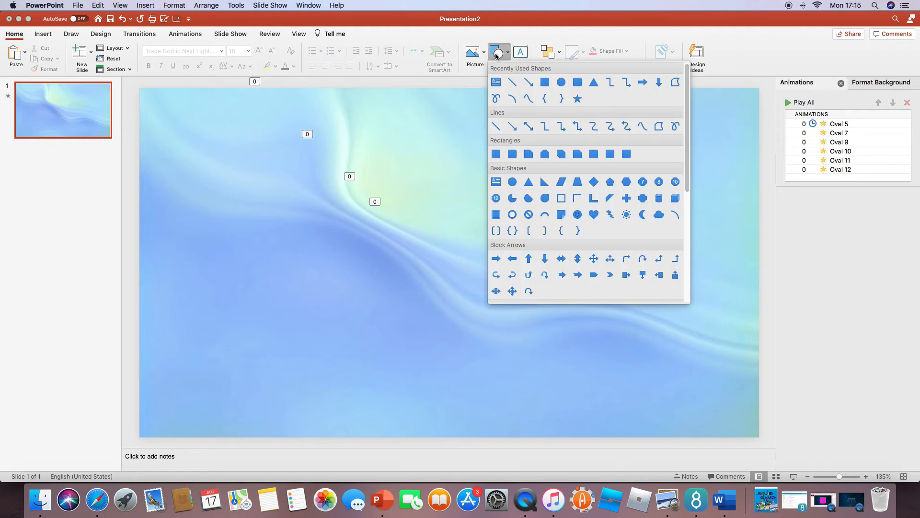
pyautogui.click(578, 82)
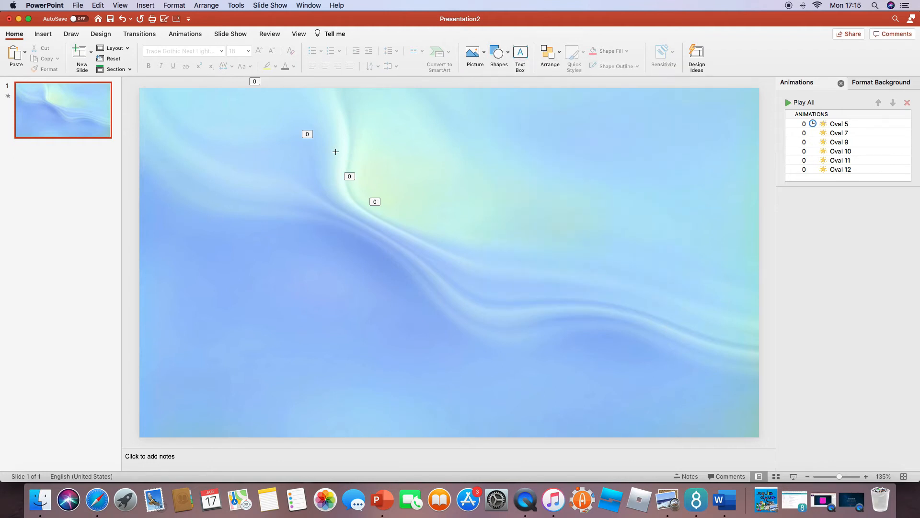
pyautogui.moveTo(331, 156); pyautogui.dragTo(560, 256)
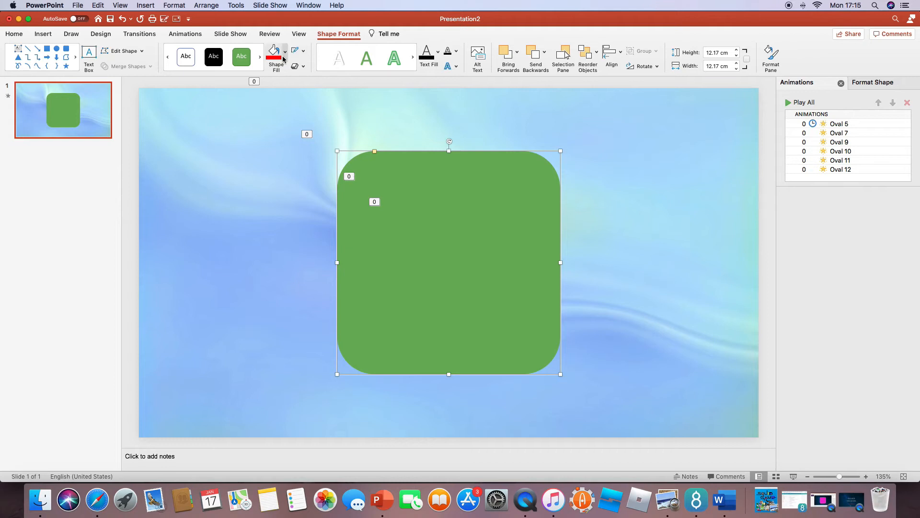
# Fill the rounded square with the teal theme colour.
pyautogui.click(214, 73)
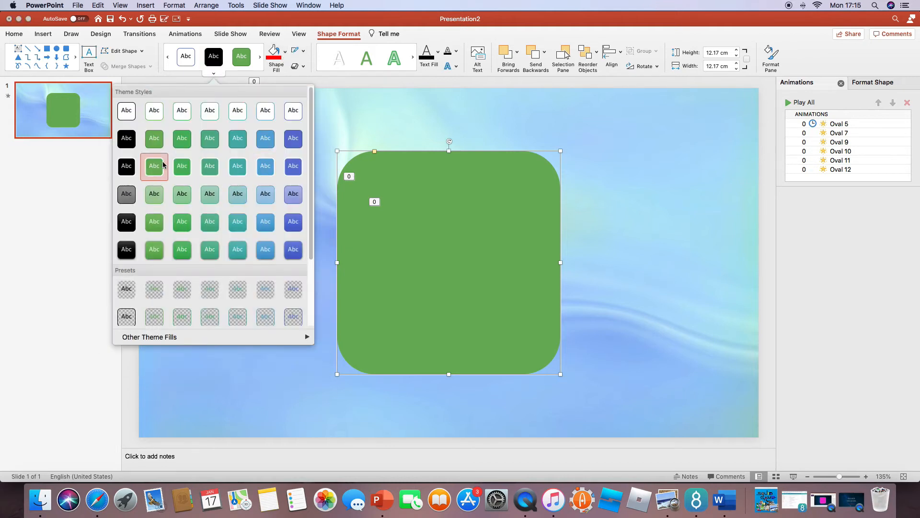
pyautogui.click(286, 54)
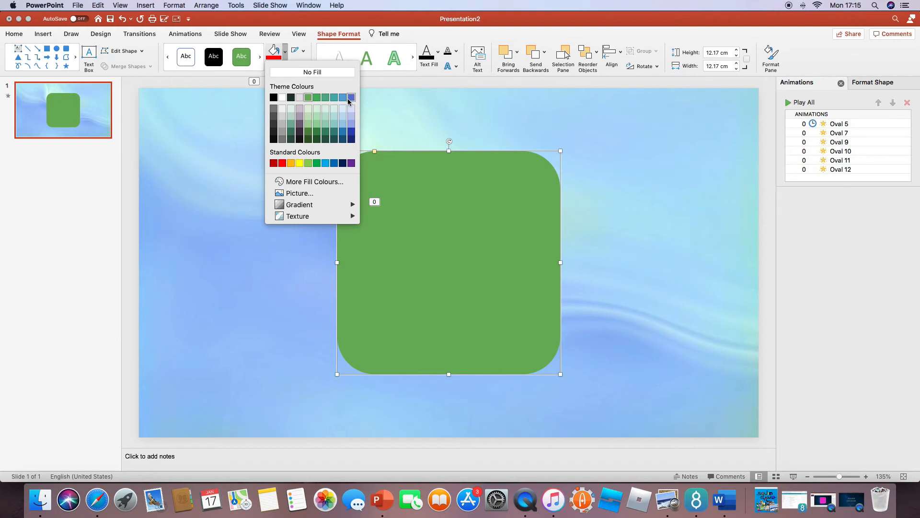
pyautogui.click(328, 99)
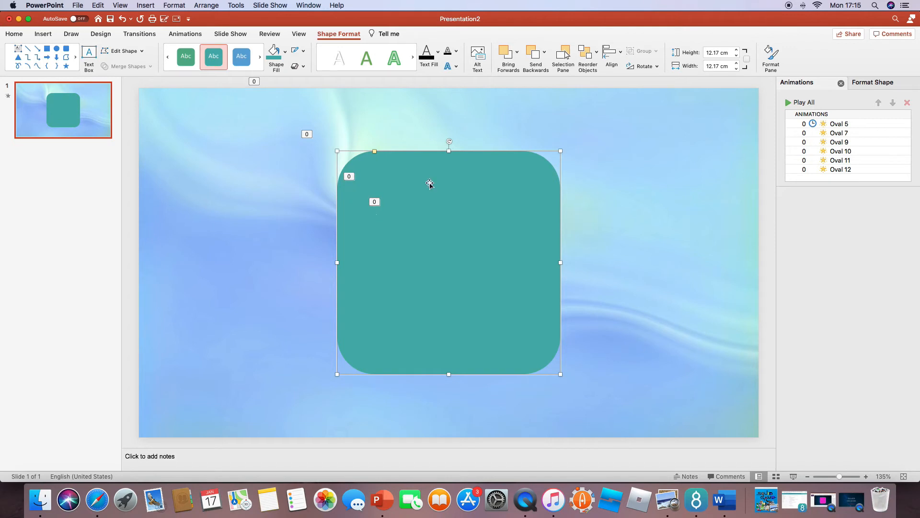
# Apply the Zoom entrance animation to the rounded square, starting With Previous after a 1.5-second delay, and preview it.
pyautogui.click(20, 37)
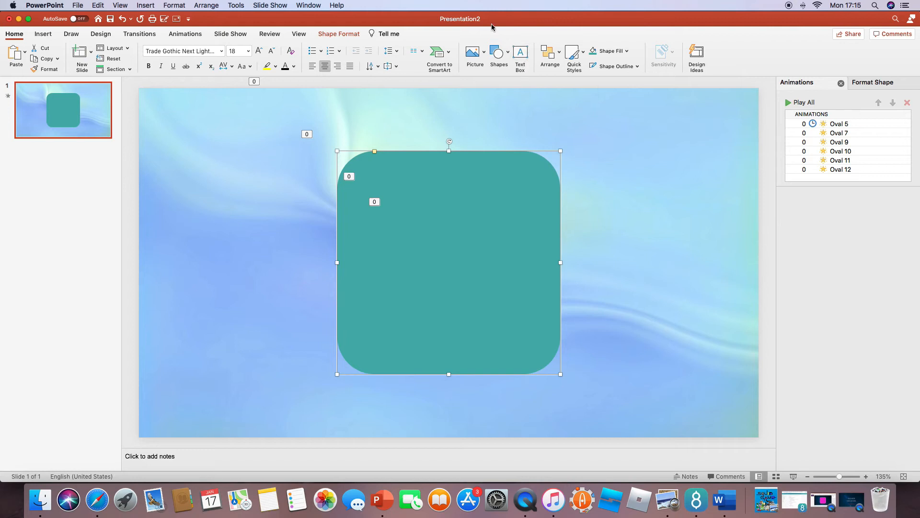
pyautogui.click(185, 35)
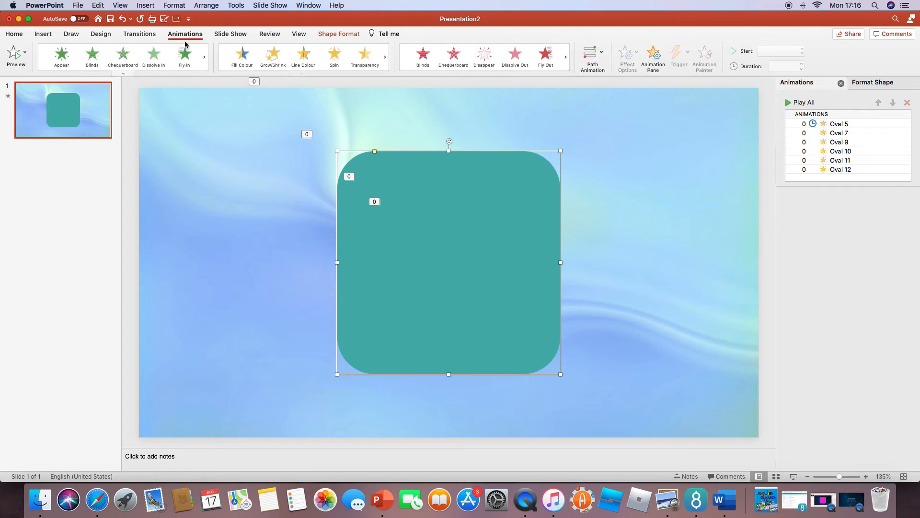
pyautogui.click(124, 73)
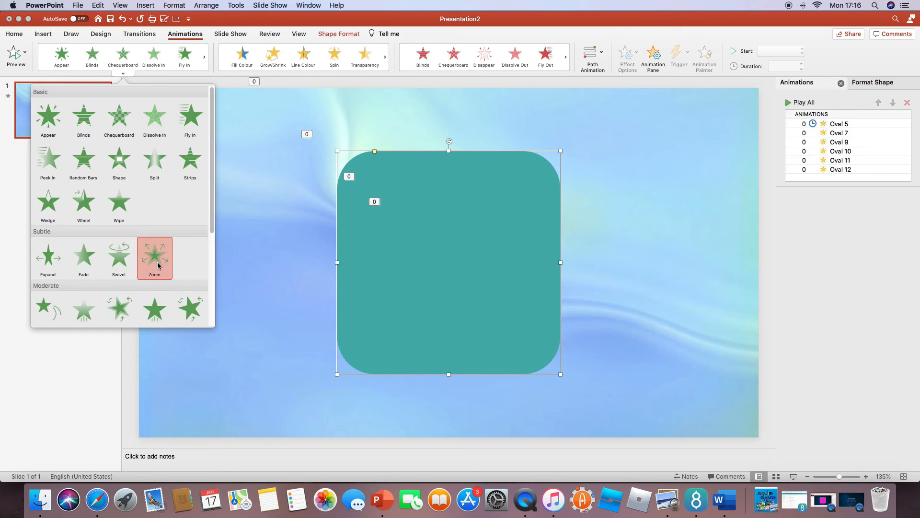
pyautogui.click(156, 258)
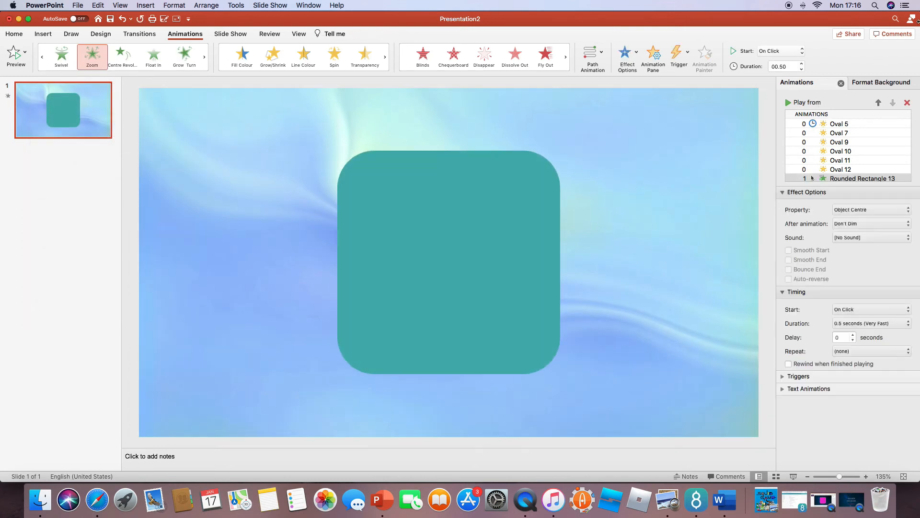
pyautogui.click(781, 50)
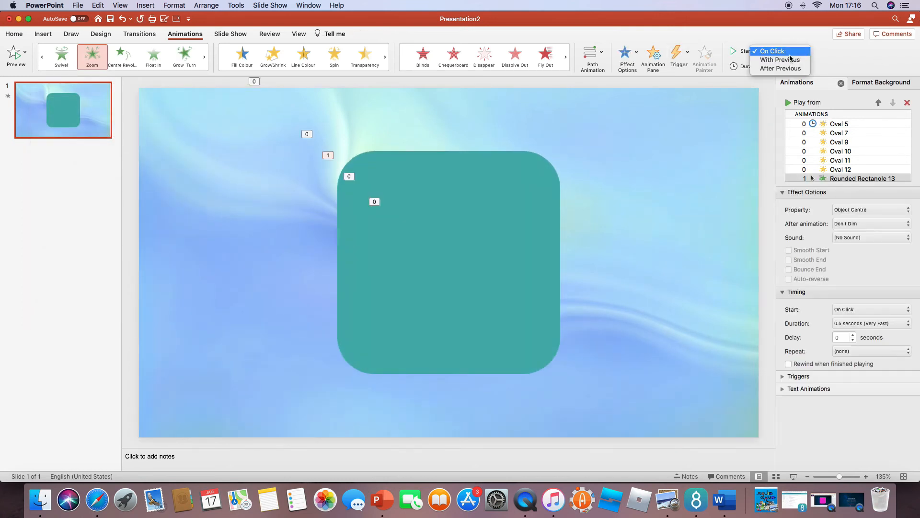
pyautogui.click(14, 55)
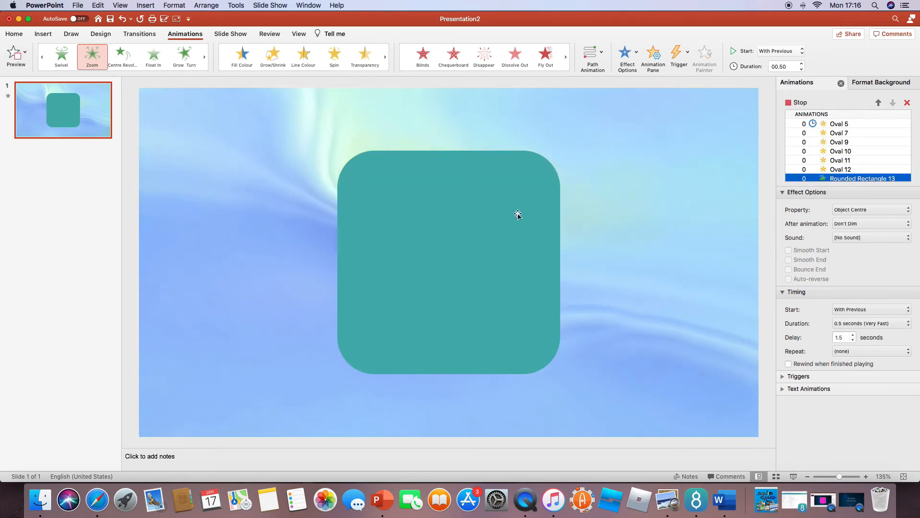
# Add a Zoom exit animation to the rounded square, enter a 3-second delay and preview the sequence from the first circle.
pyautogui.click(533, 202)
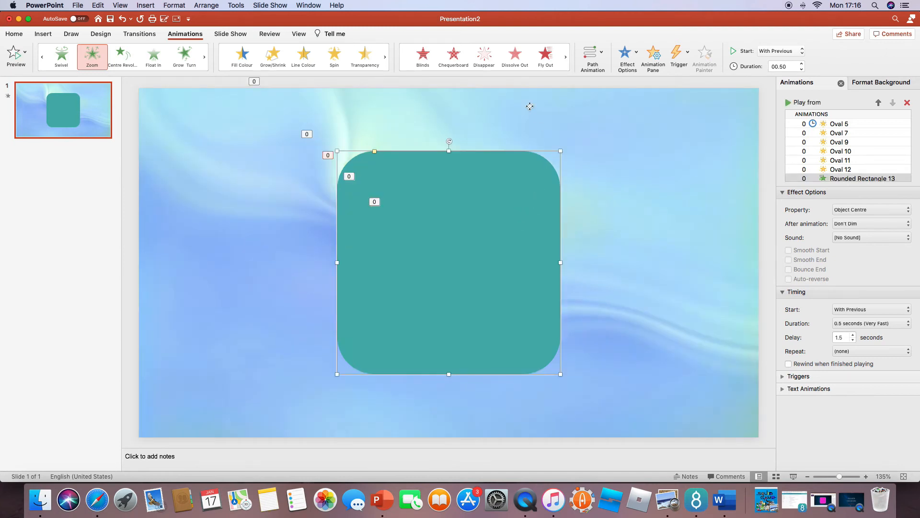
pyautogui.click(485, 73)
pyautogui.scroll(-3, 498, 153)
pyautogui.click(517, 148)
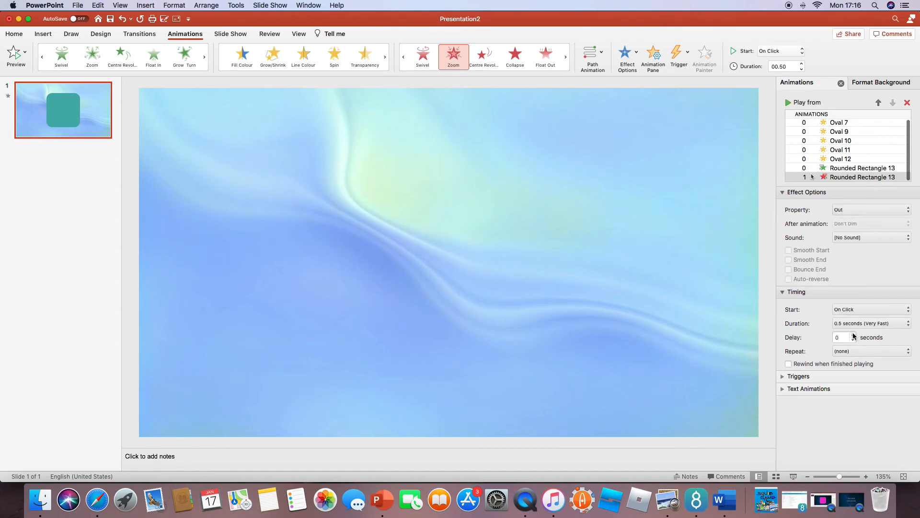
pyautogui.write('3')
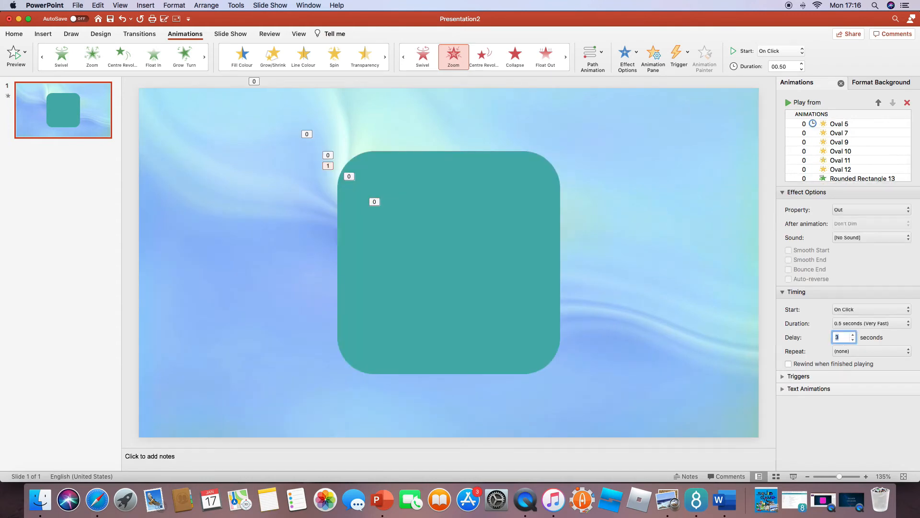
pyautogui.click(852, 124)
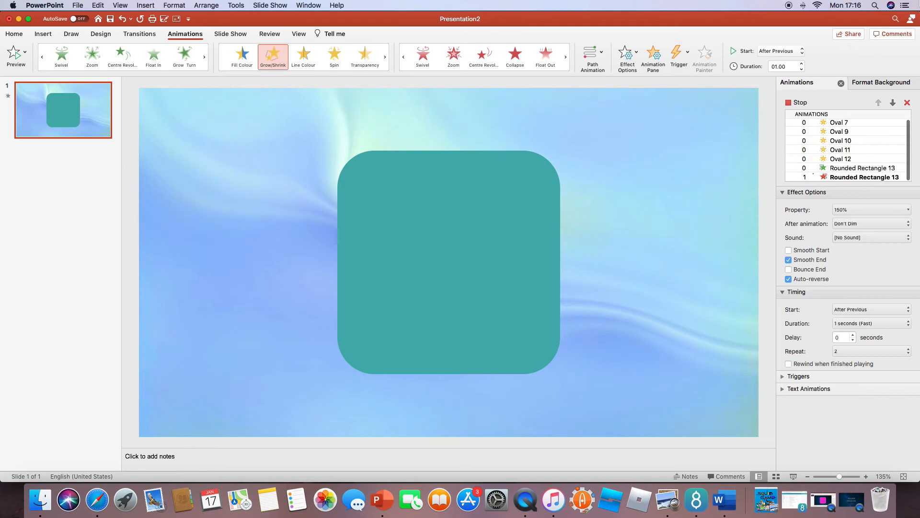
# Set the rounded square's exit animation to start With Previous and play the sequence.
pyautogui.click(819, 177)
pyautogui.click(784, 52)
pyautogui.click(783, 52)
pyautogui.click(782, 51)
pyautogui.click(783, 60)
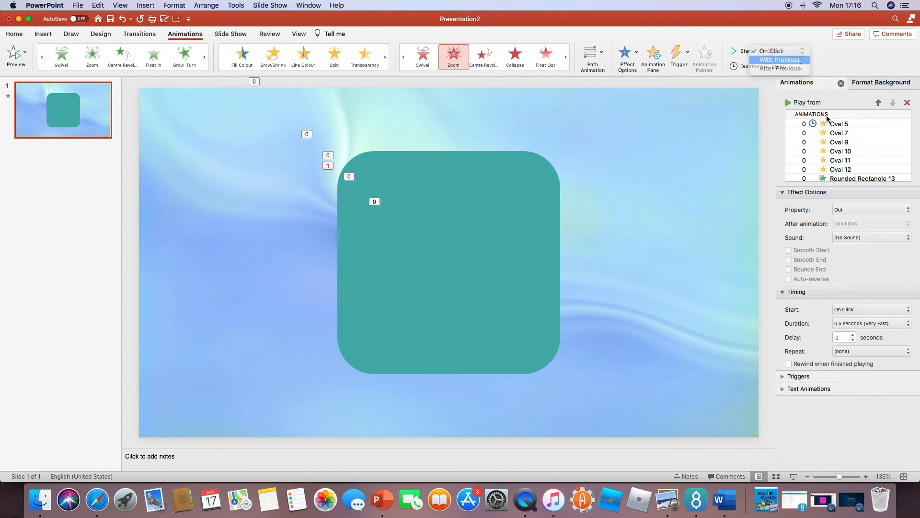
pyautogui.click(788, 103)
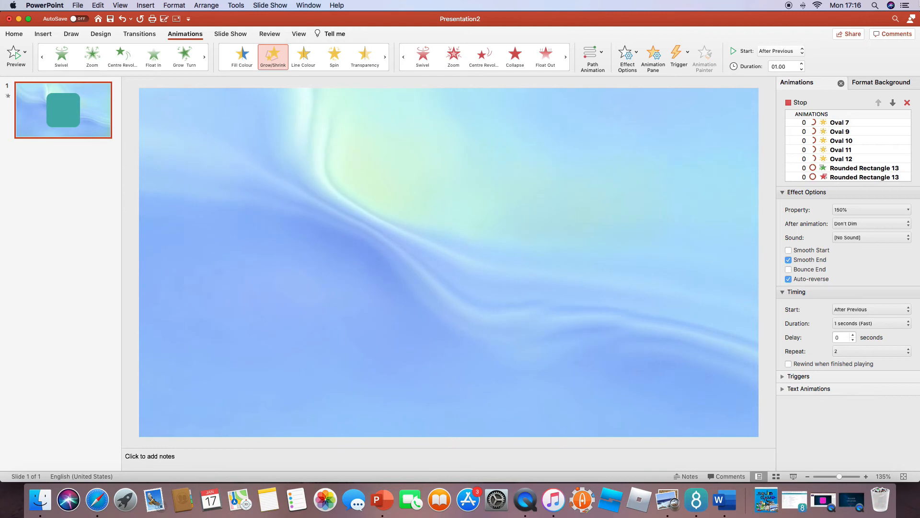
# Set the delay of the rounded square's exit animation to 3 seconds and play the sequence from the first circle.
pyautogui.click(853, 178)
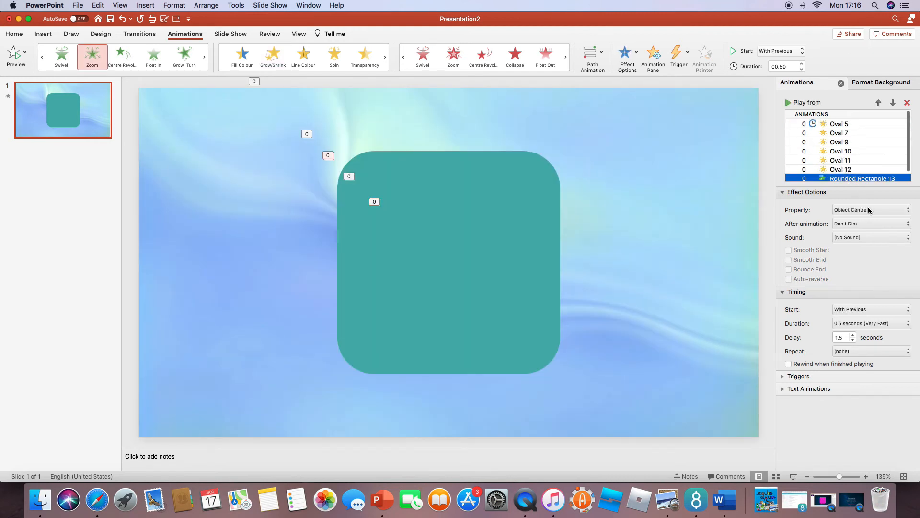
pyautogui.scroll(-2, 847, 167)
pyautogui.click(845, 180)
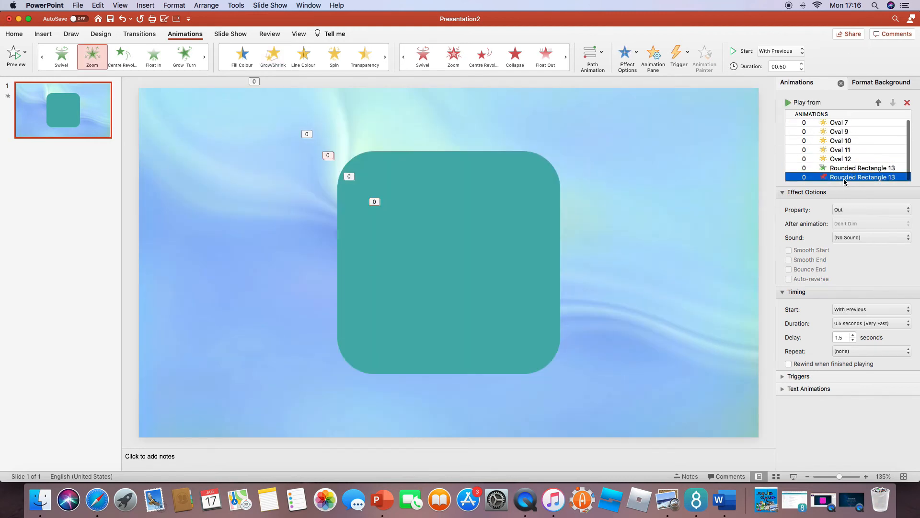
pyautogui.click(843, 339)
pyautogui.write('3')
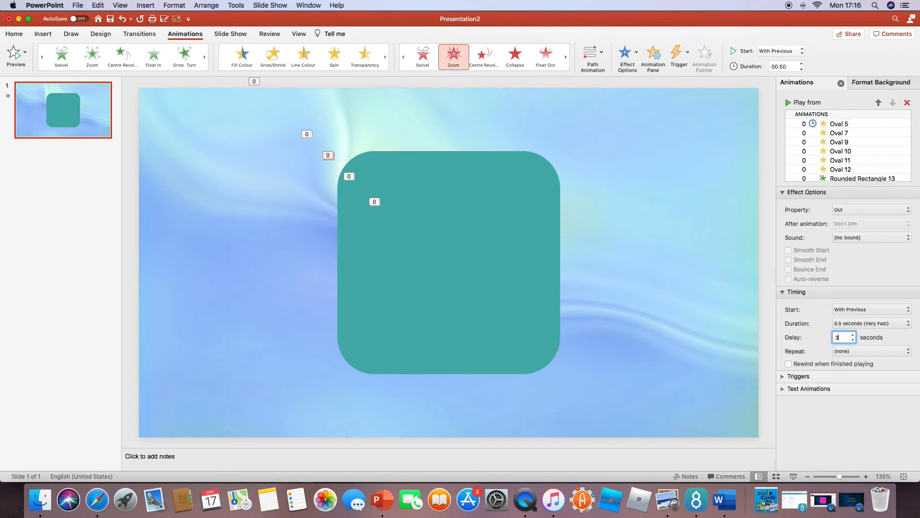
pyautogui.click(844, 123)
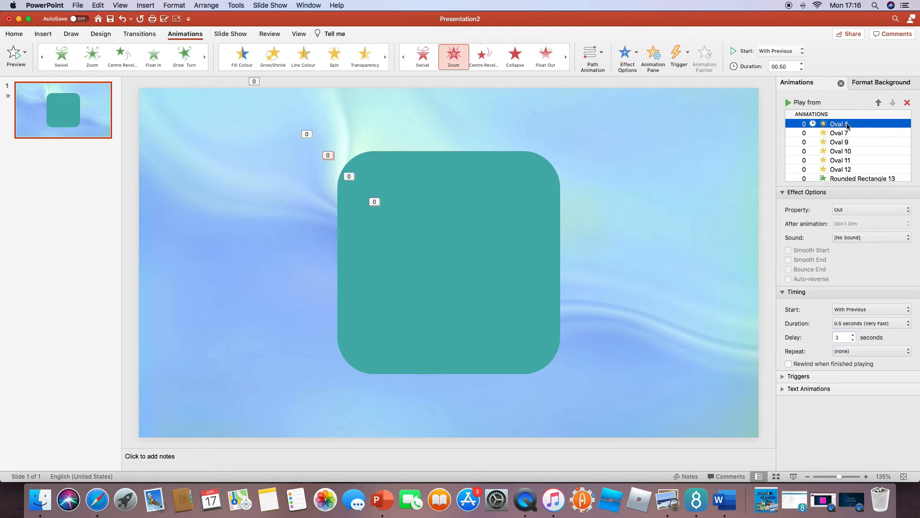
pyautogui.click(793, 102)
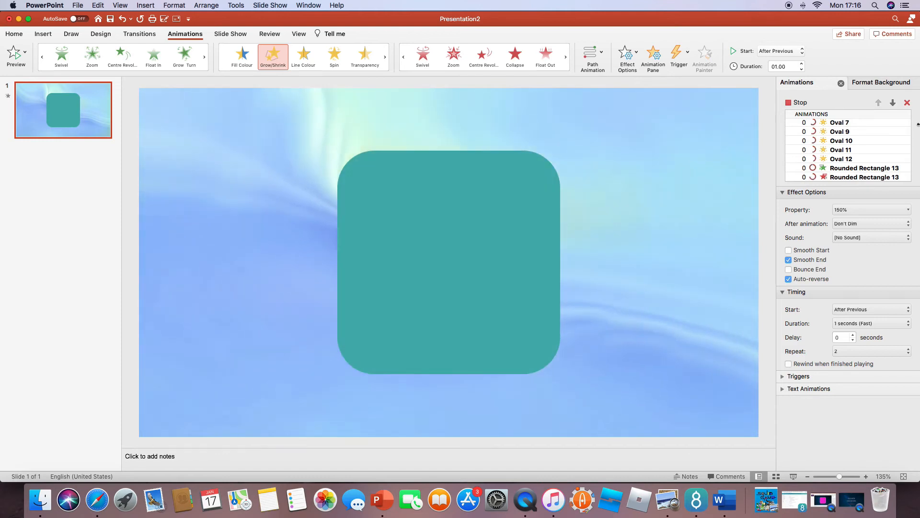
# Set the delay of the rounded square's exit animation to 5 seconds and play the sequence from the first circle.
pyautogui.click(843, 179)
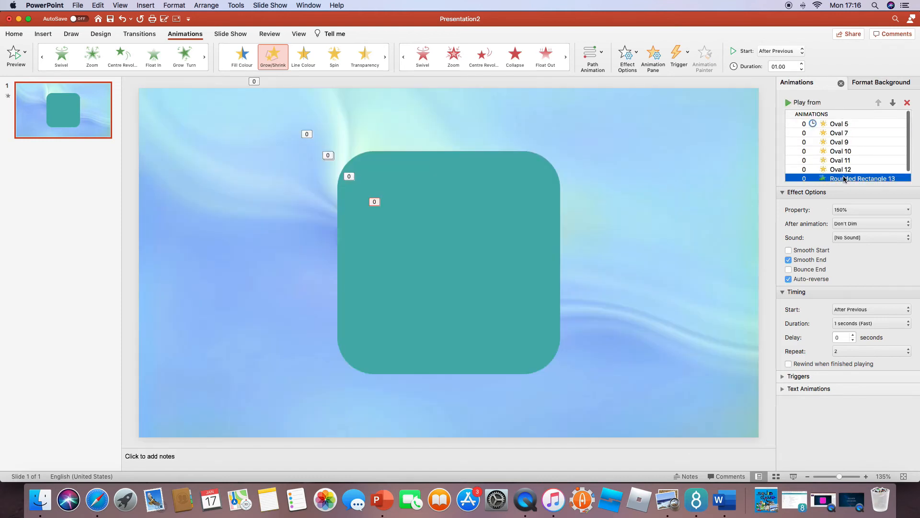
pyautogui.click(844, 177)
pyautogui.click(844, 335)
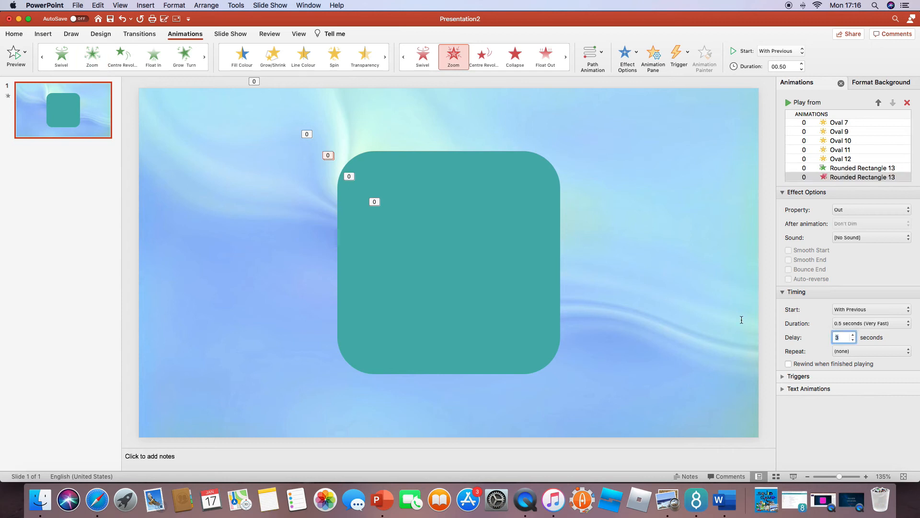
pyautogui.write('5')
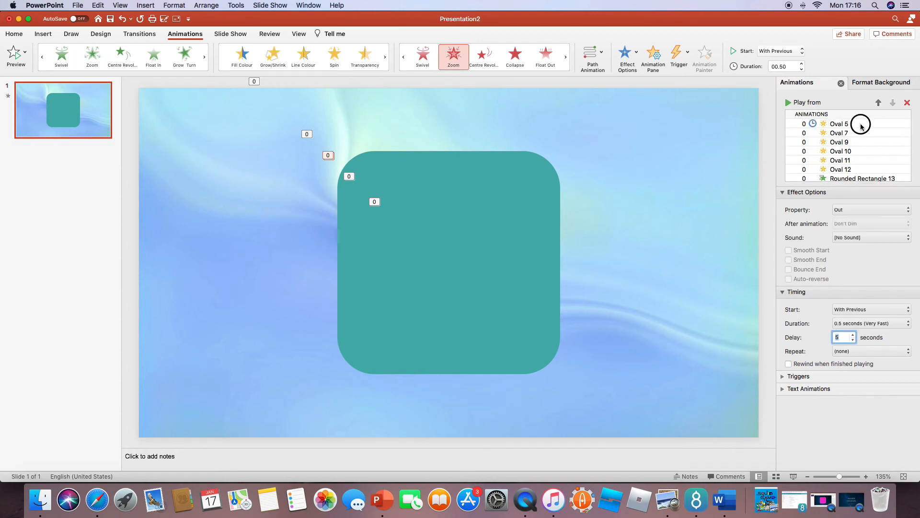
pyautogui.click(863, 124)
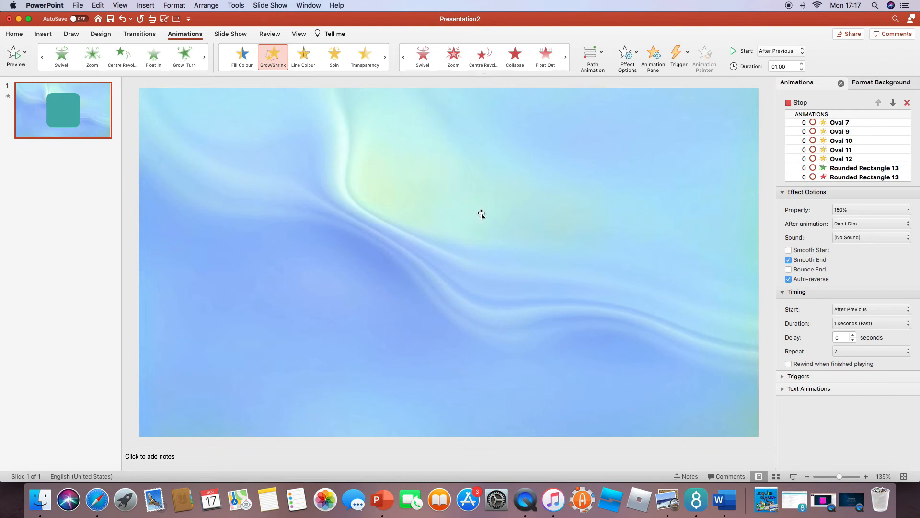
# Add an outline with a weight of 1½ pt to the rounded square.
pyautogui.click(24, 32)
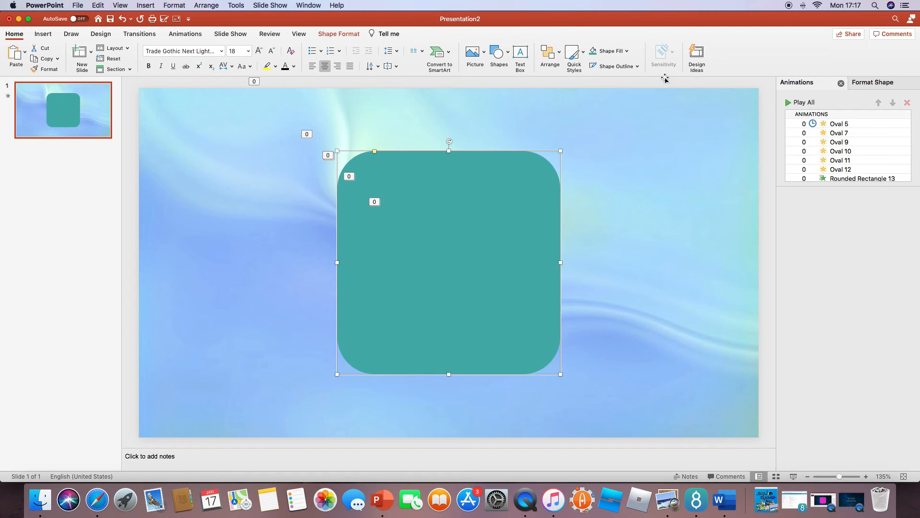
pyautogui.click(637, 66)
pyautogui.moveTo(677, 208)
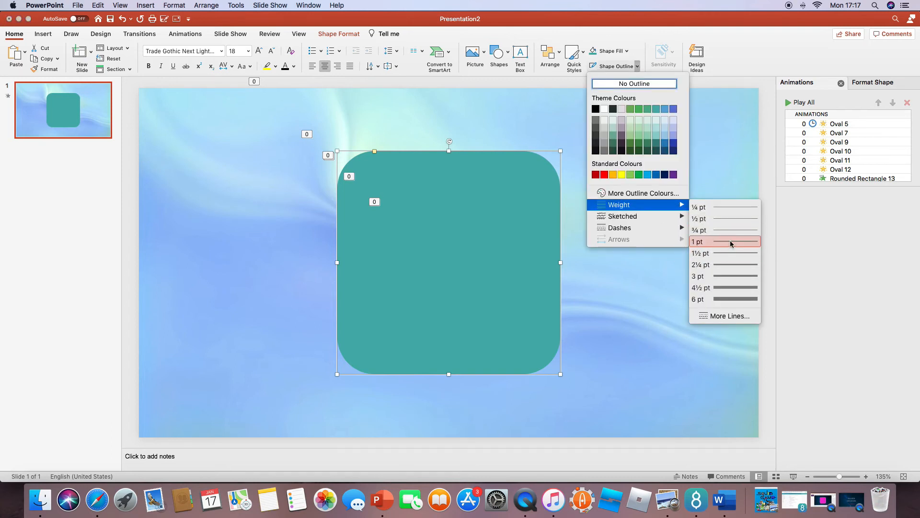
pyautogui.click(727, 253)
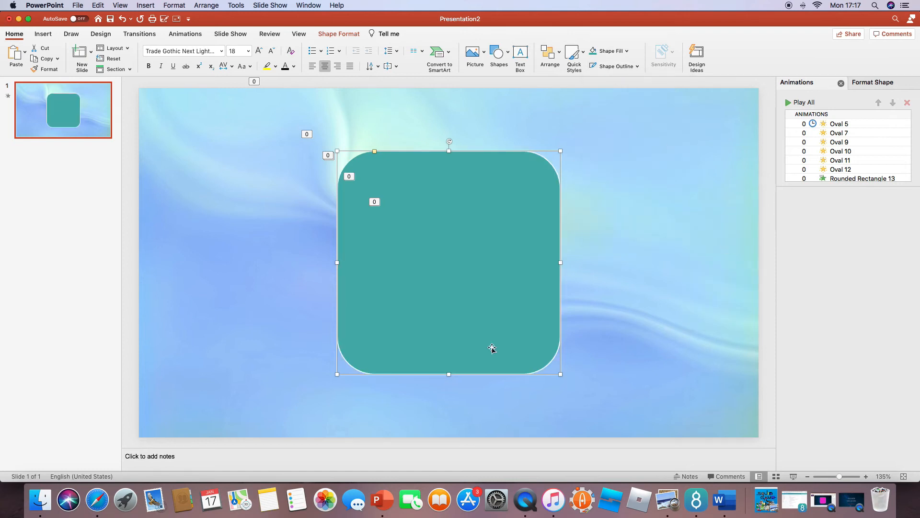
# Set the compound type of the rounded square's outline to a double line.
pyautogui.click(868, 83)
pyautogui.click(637, 66)
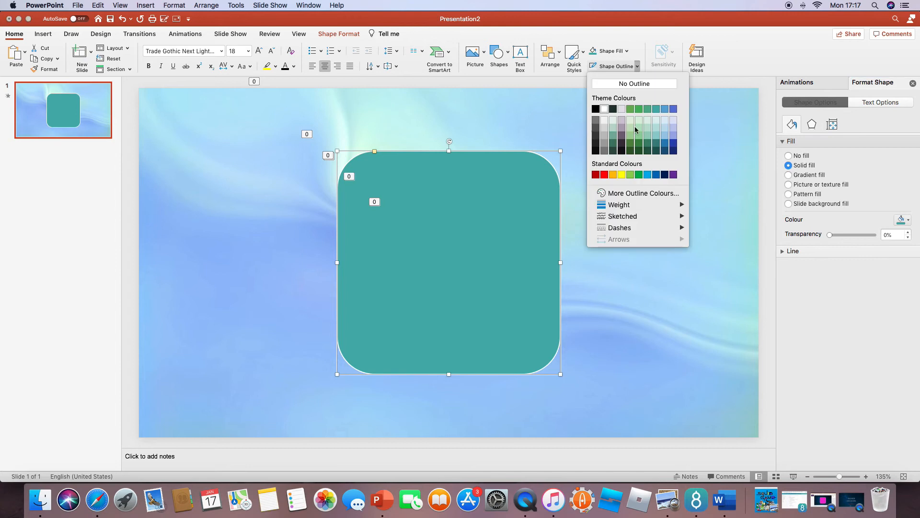
pyautogui.moveTo(643, 202)
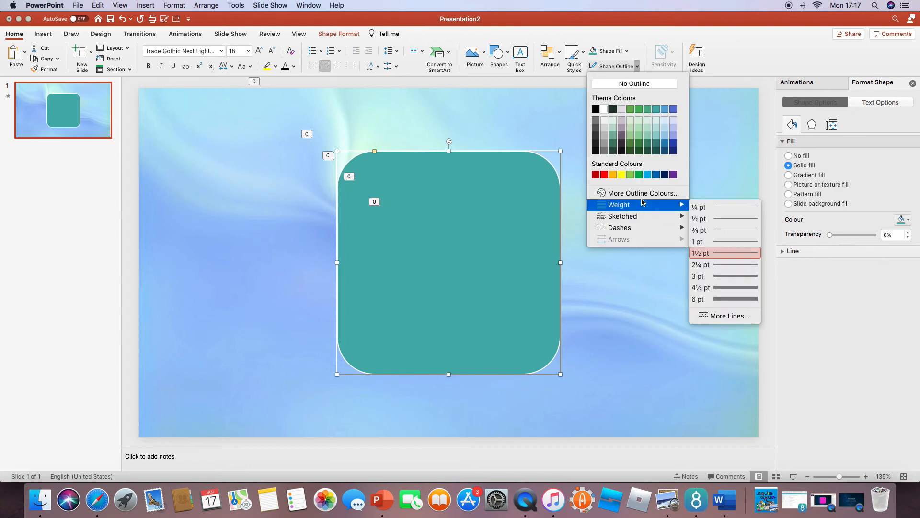
pyautogui.click(905, 189)
pyautogui.click(830, 250)
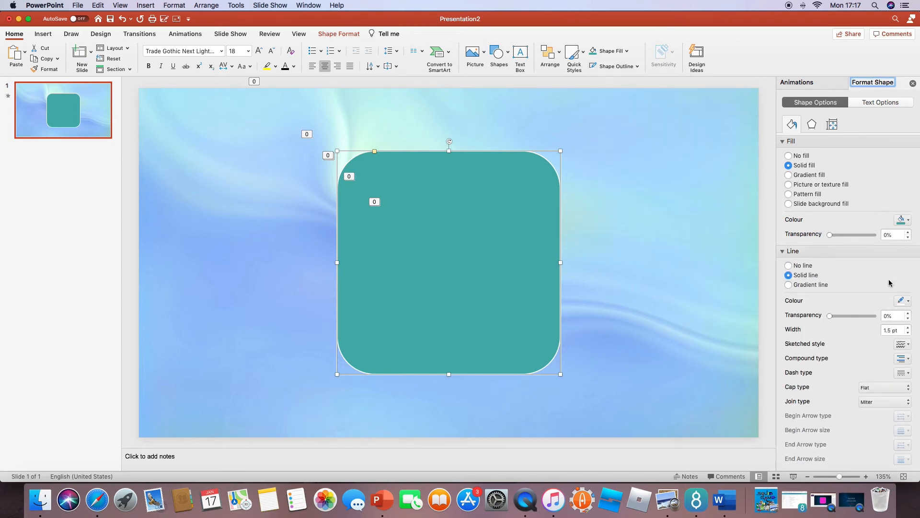
pyautogui.click(905, 358)
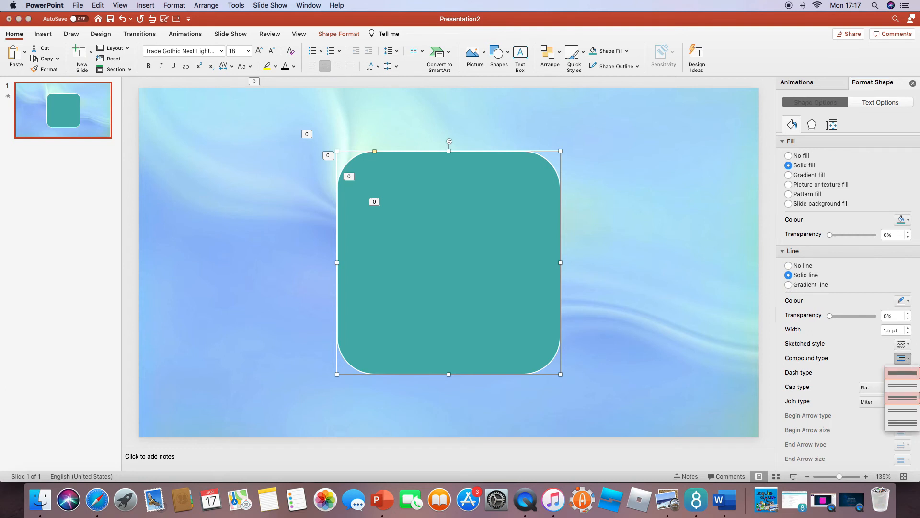
pyautogui.click(906, 368)
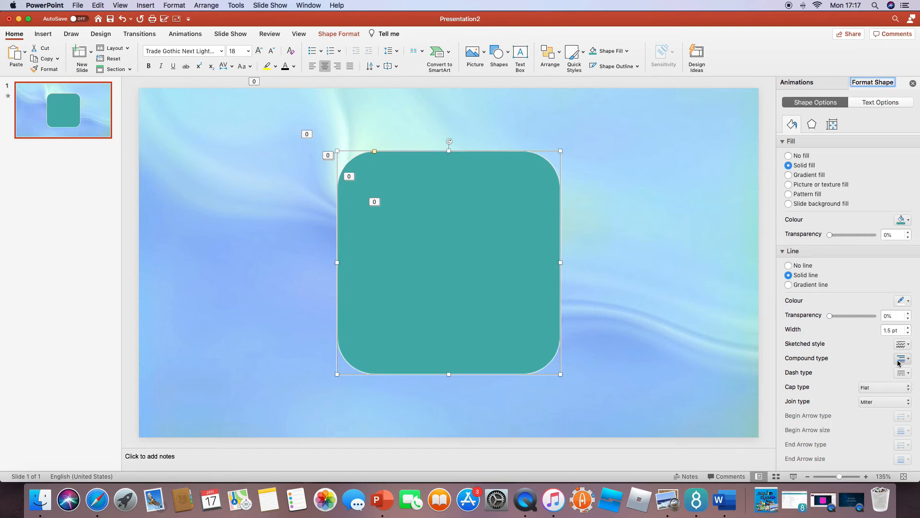
pyautogui.click(900, 359)
# Try the curved, slightly wavy and strongly wavy sketched styles on the square's outline, and reset the style to None.
pyautogui.click(906, 345)
pyautogui.click(904, 381)
pyautogui.click(896, 331)
pyautogui.click(901, 344)
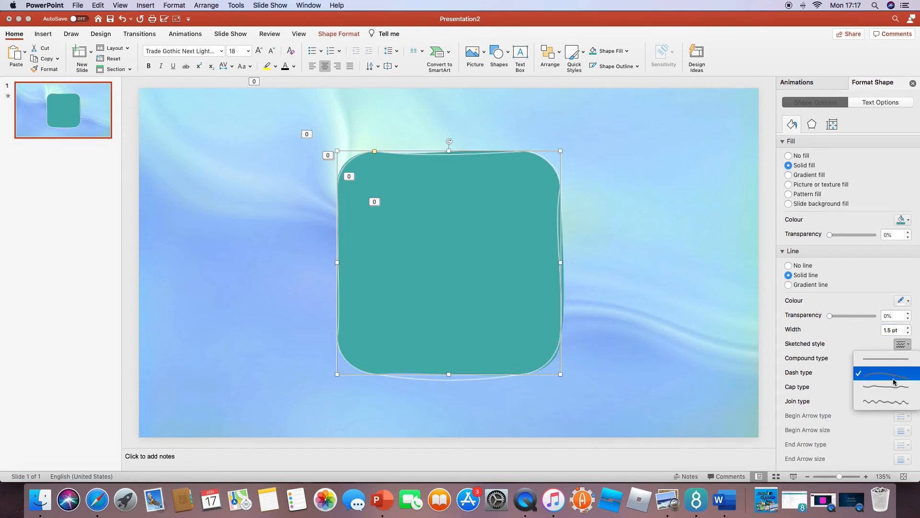
pyautogui.click(893, 387)
pyautogui.click(906, 361)
pyautogui.click(908, 347)
pyautogui.click(908, 346)
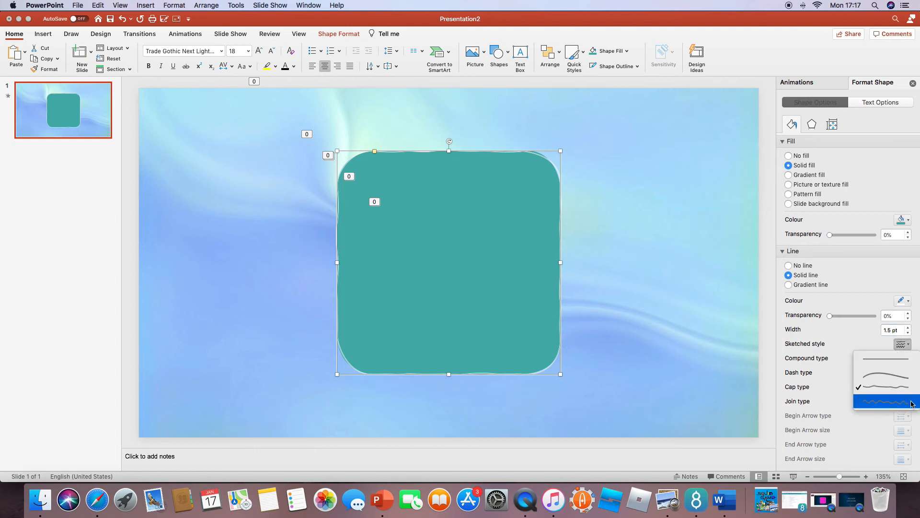
pyautogui.click(911, 404)
pyautogui.click(901, 343)
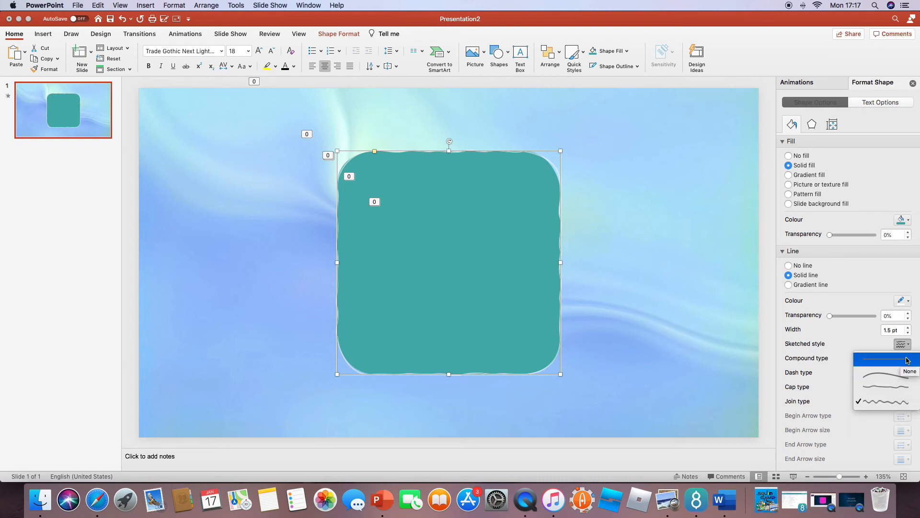
pyautogui.click(909, 373)
pyautogui.click(633, 291)
pyautogui.click(492, 270)
# Try the curved sketched style on the square's outline once more and return it to the plain line.
pyautogui.click(904, 349)
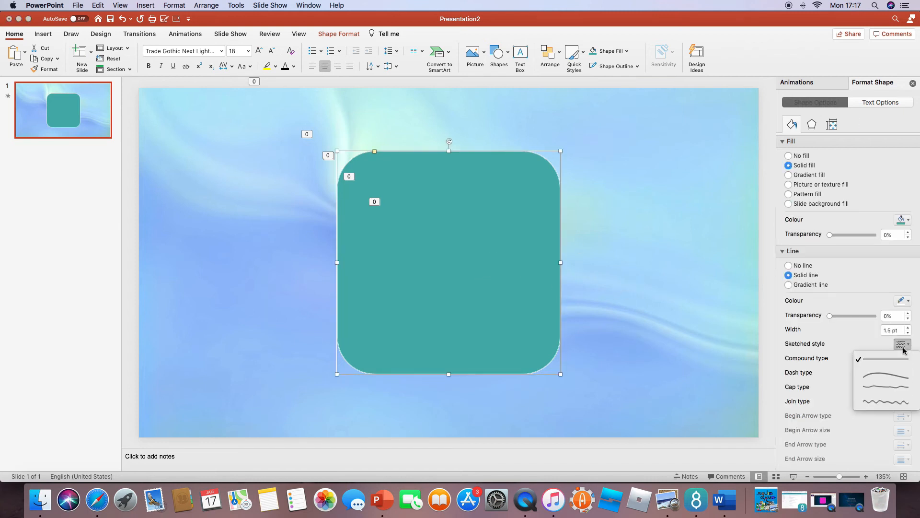
pyautogui.click(878, 378)
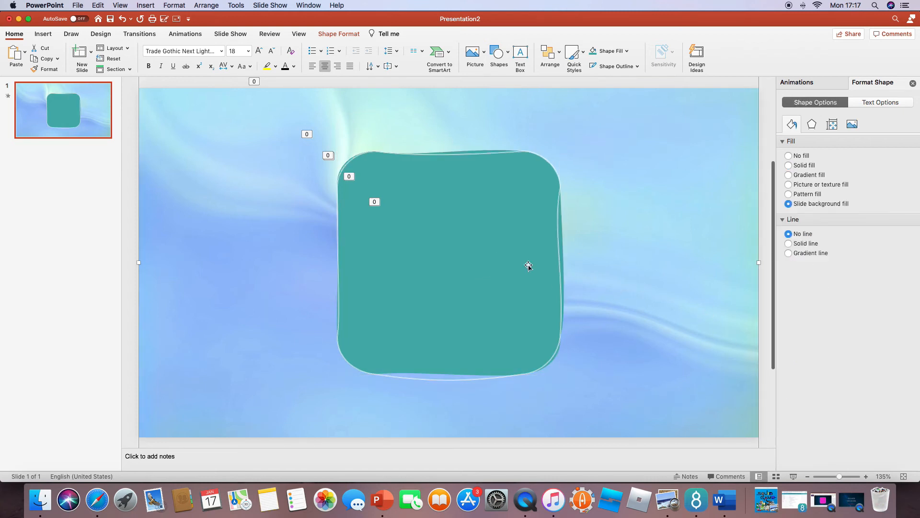
pyautogui.click(904, 346)
pyautogui.click(884, 355)
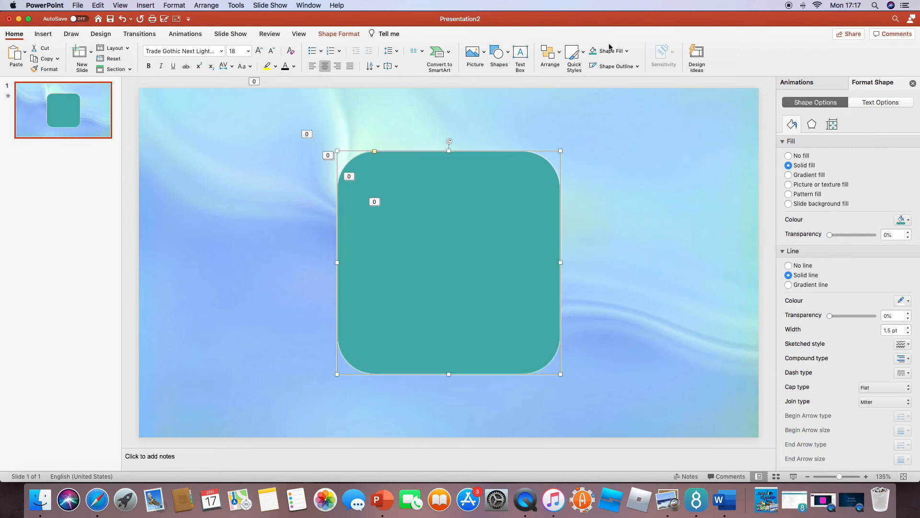
# Set the weight of the rounded square's outline to 6 pt and check the look by deselecting the square.
pyautogui.click(637, 67)
pyautogui.moveTo(618, 201)
pyautogui.click(746, 296)
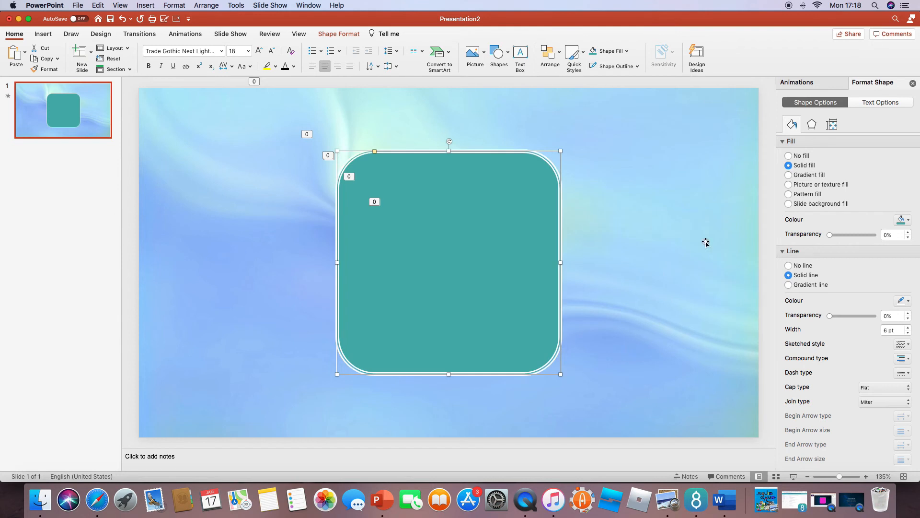
pyautogui.click(662, 210)
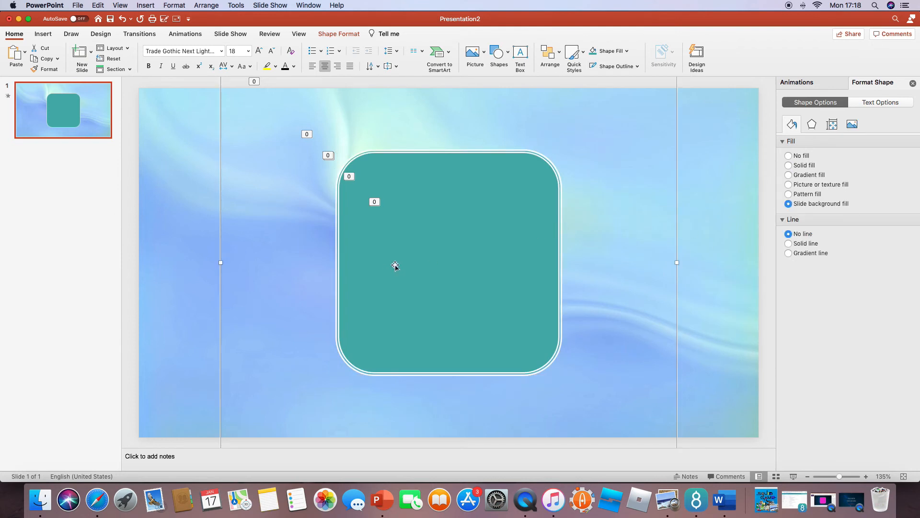
pyautogui.click(533, 262)
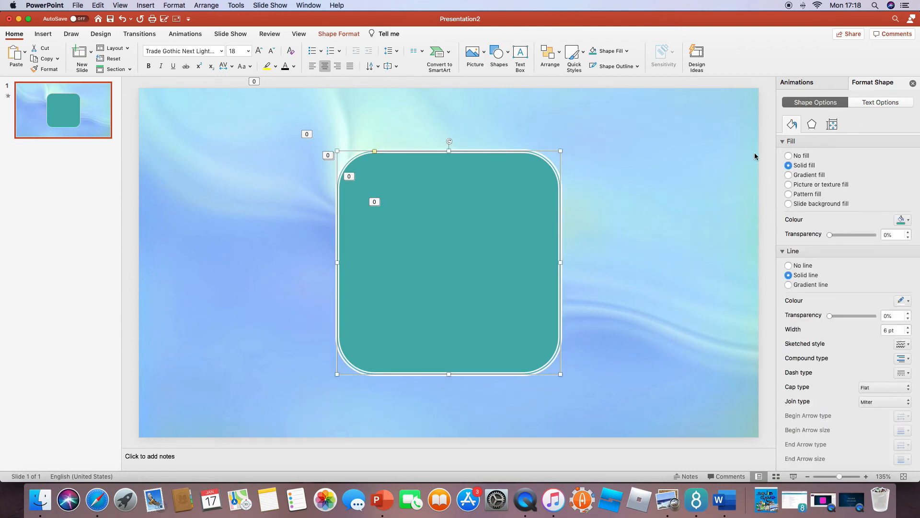
pyautogui.click(698, 207)
pyautogui.click(547, 232)
# Insert a text box near the slide's edge with white text at font size 44.
pyautogui.click(523, 56)
pyautogui.click(765, 139)
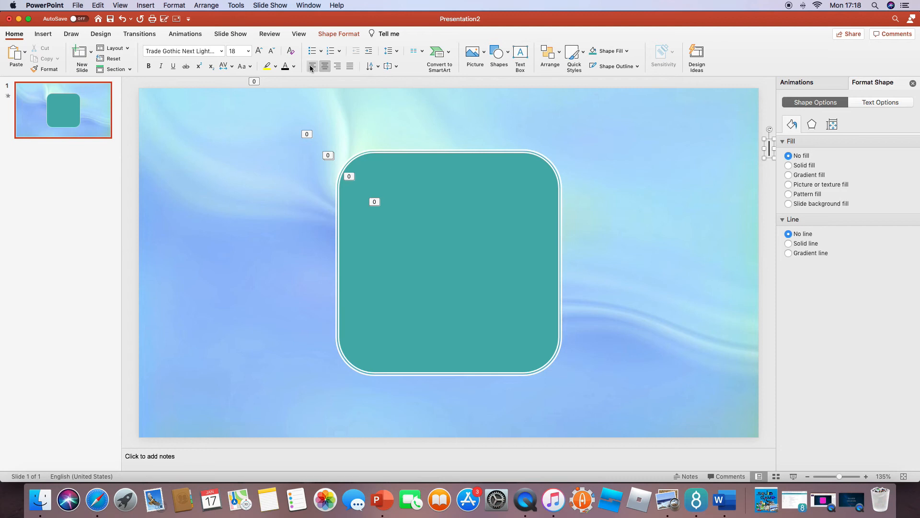
pyautogui.click(293, 66)
pyautogui.click(288, 86)
pyautogui.click(260, 54)
pyautogui.click(261, 53)
pyautogui.click(261, 54)
# Set the font of the empty text box to VAG Rounded.
pyautogui.click(223, 52)
pyautogui.click(222, 51)
pyautogui.click(222, 51)
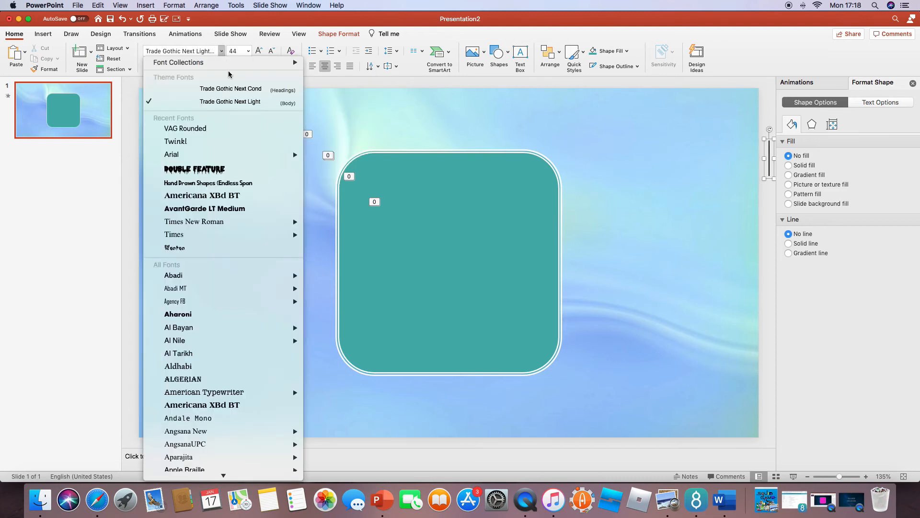
pyautogui.click(250, 132)
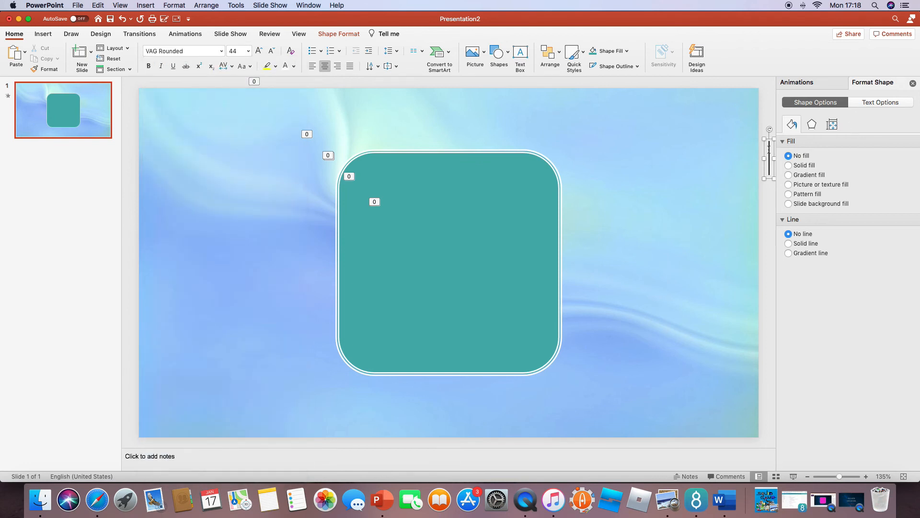
# Enter "Click to add title" in the text box and centre it on the rounded square.
pyautogui.write('Clic')
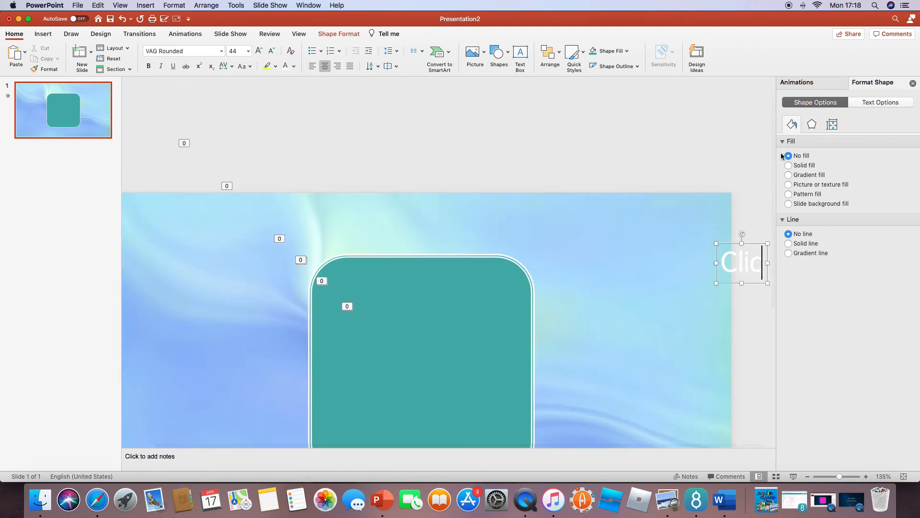
pyautogui.write('k to a')
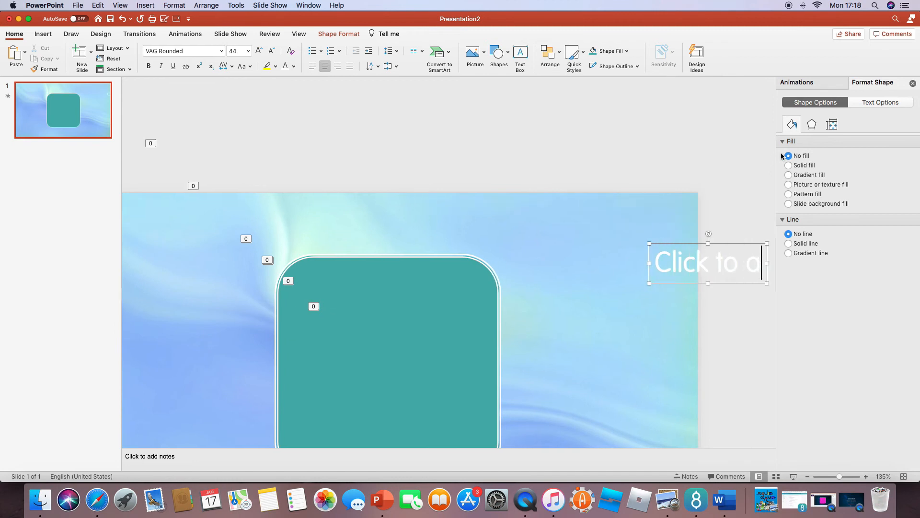
pyautogui.write('dd title')
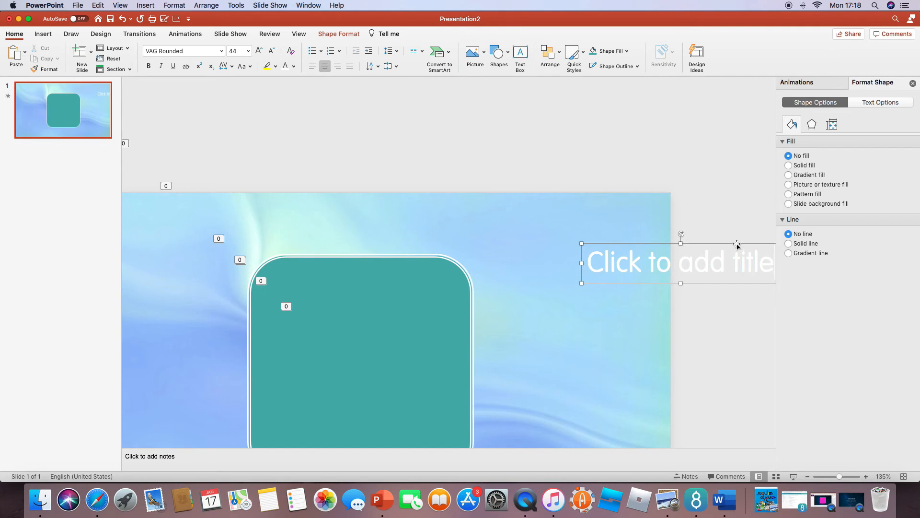
pyautogui.moveTo(737, 245); pyautogui.dragTo(418, 349)
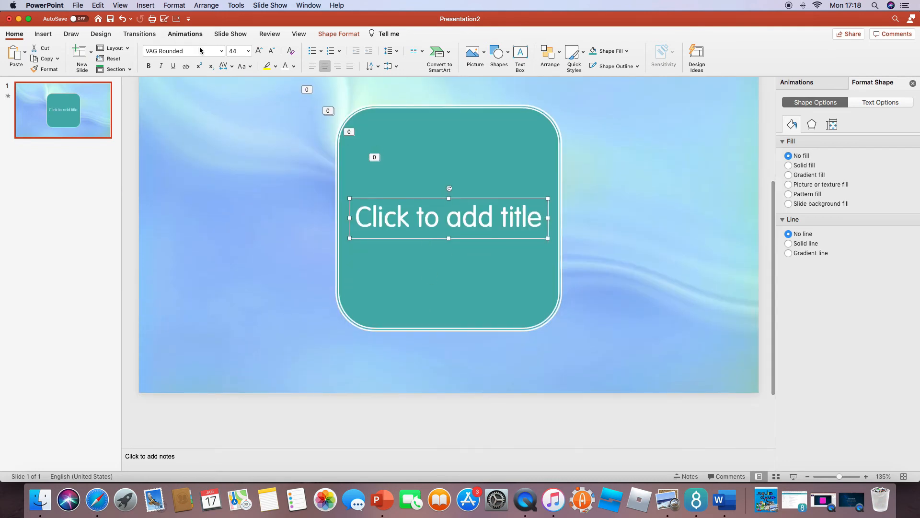
# Apply the Fly In entrance animation to the title text box and open its effect options.
pyautogui.click(777, 49)
pyautogui.click(627, 47)
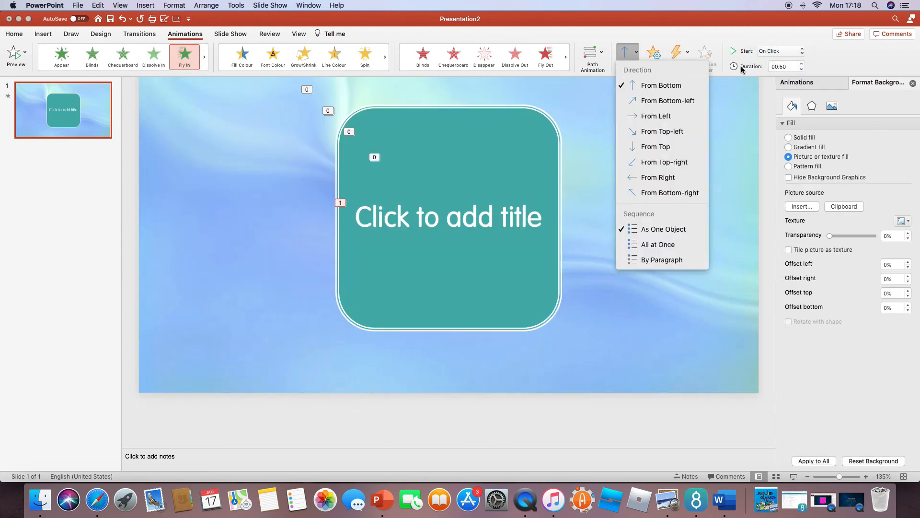